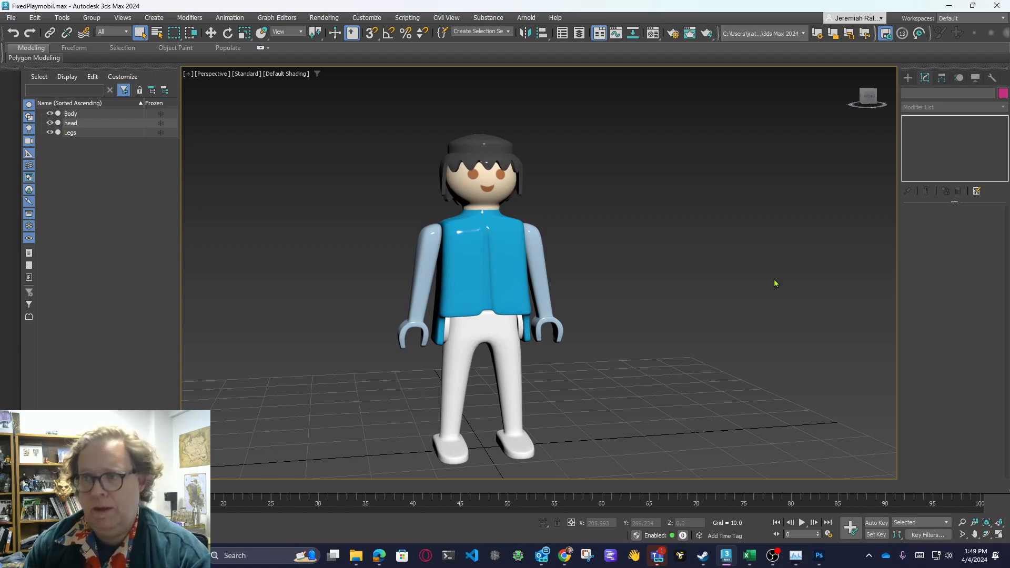
Inspect the Legs object at element level by selecting its hair element, and clear the selection.
left_click_drag(847, 113, 856, 113)
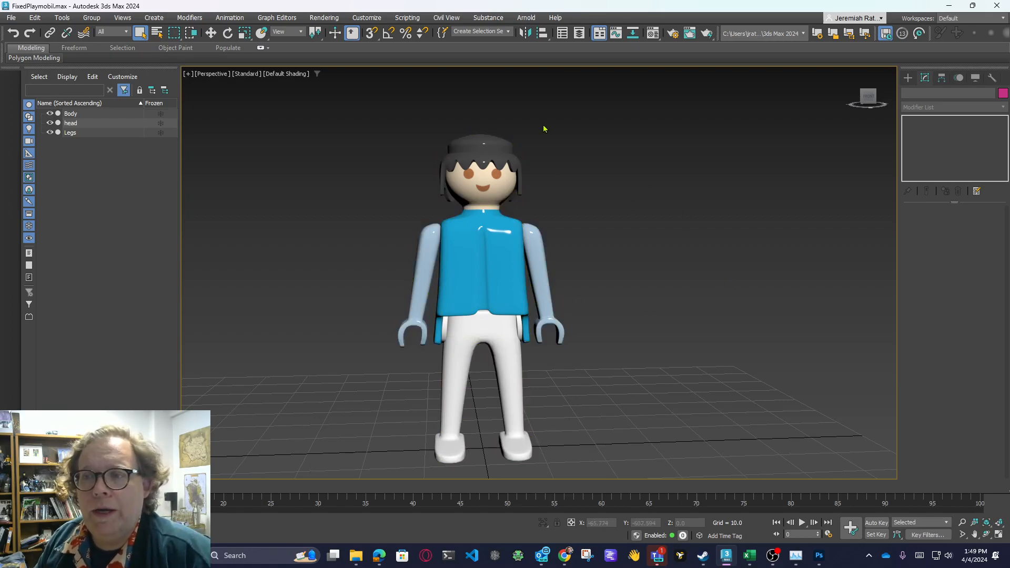
left_click(69, 133)
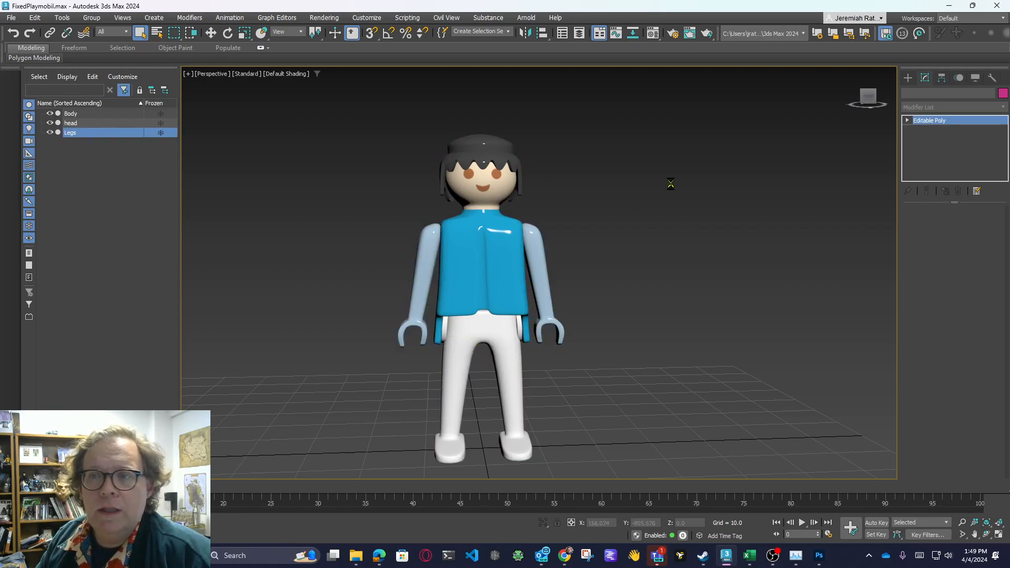
left_click(975, 224)
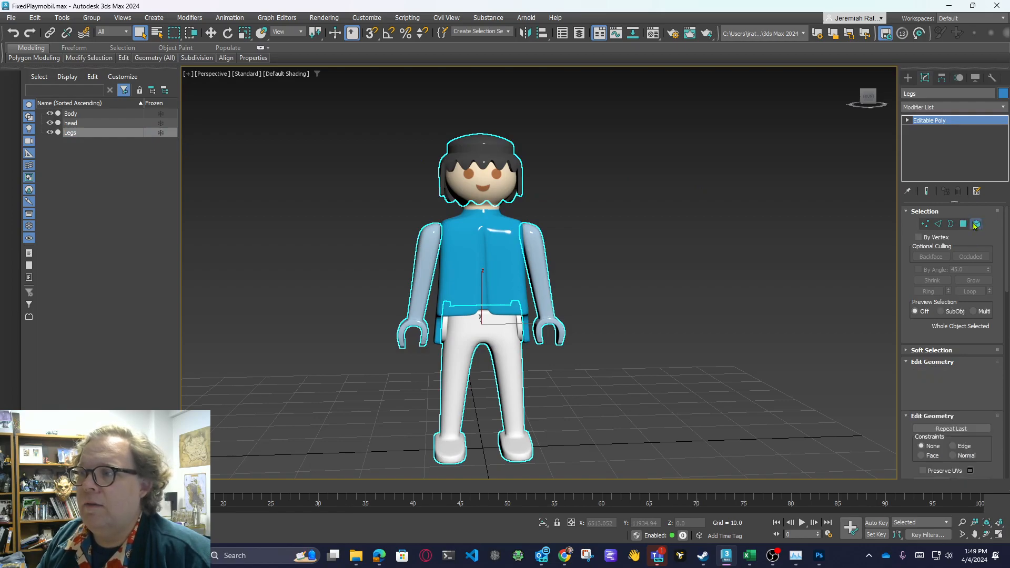
left_click(464, 147)
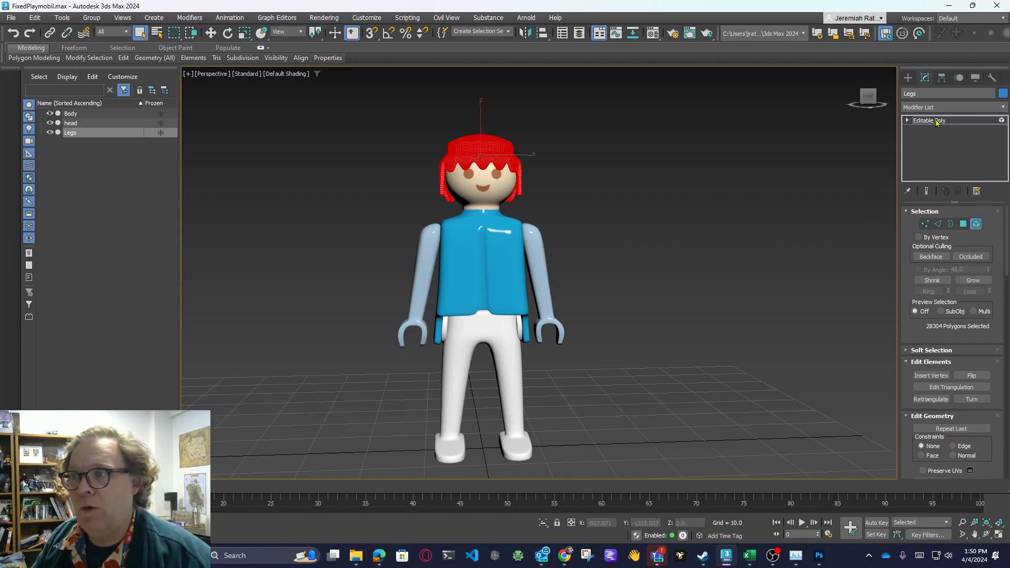
left_click(801, 215)
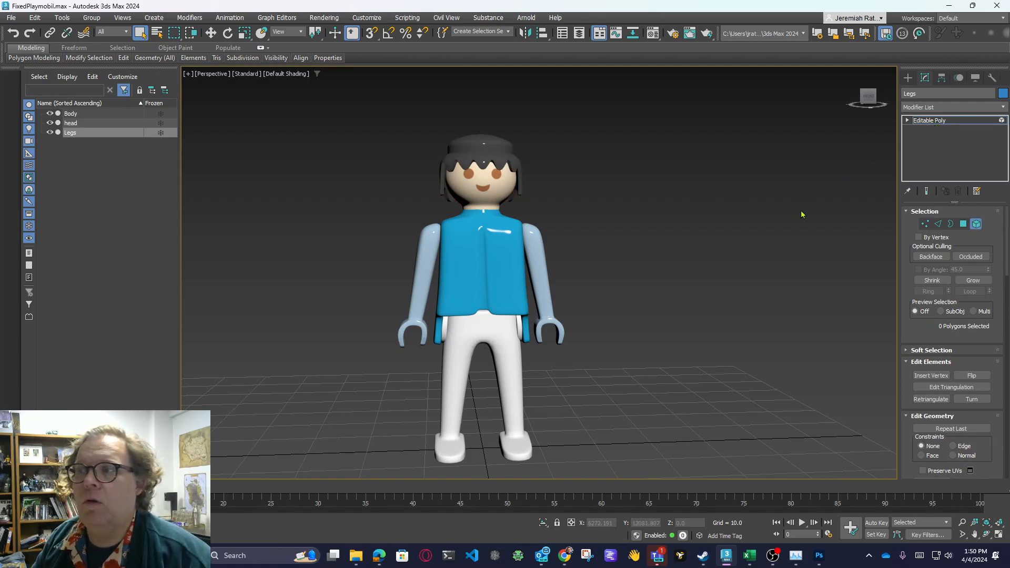
left_click(935, 120)
left_click(758, 189)
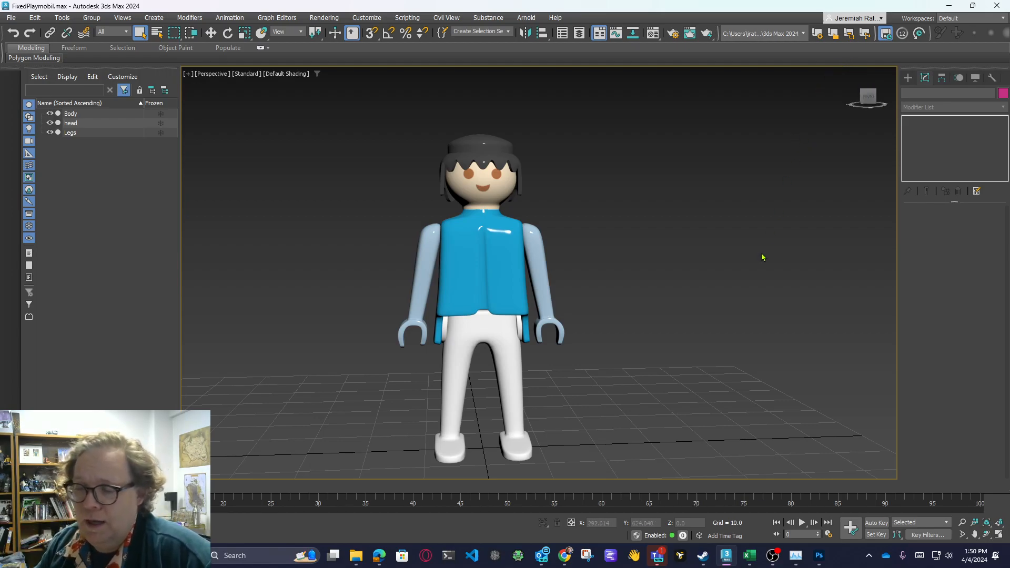
Switch to Mixamo in the browser and upload Playmobil_3D_files.zip as a new character.
mouse_move(382, 558)
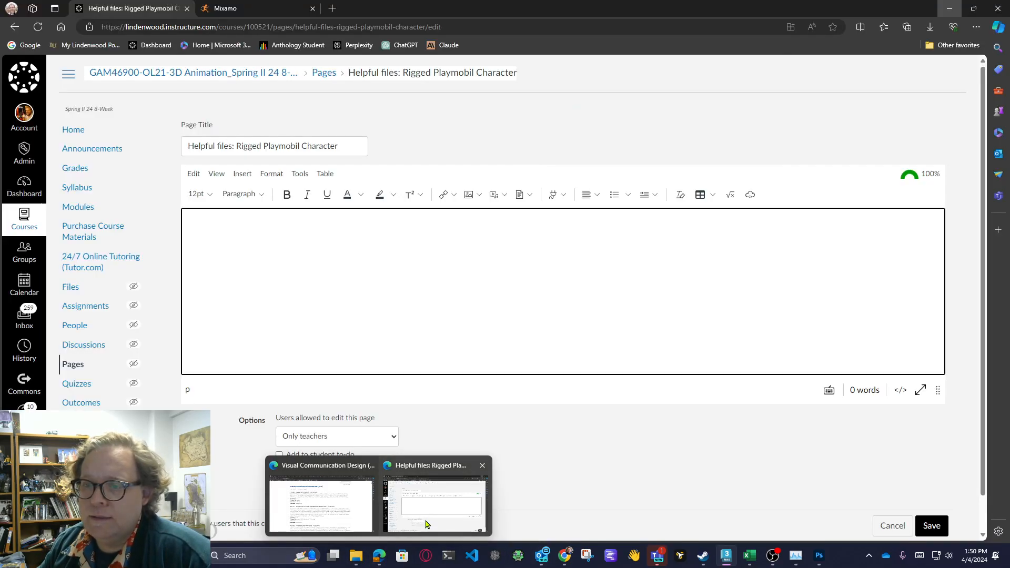
left_click(426, 525)
left_click(225, 8)
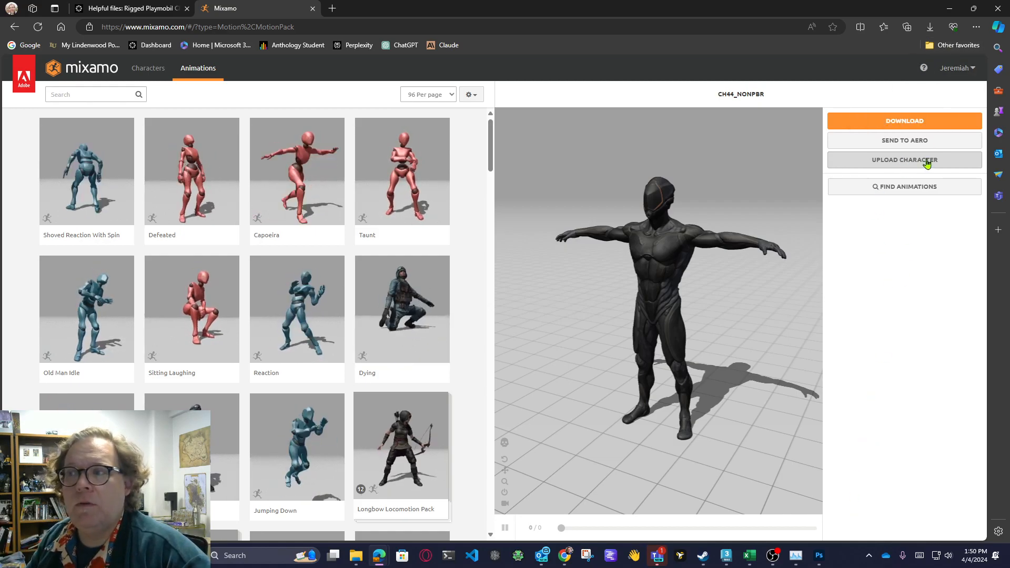
left_click(863, 161)
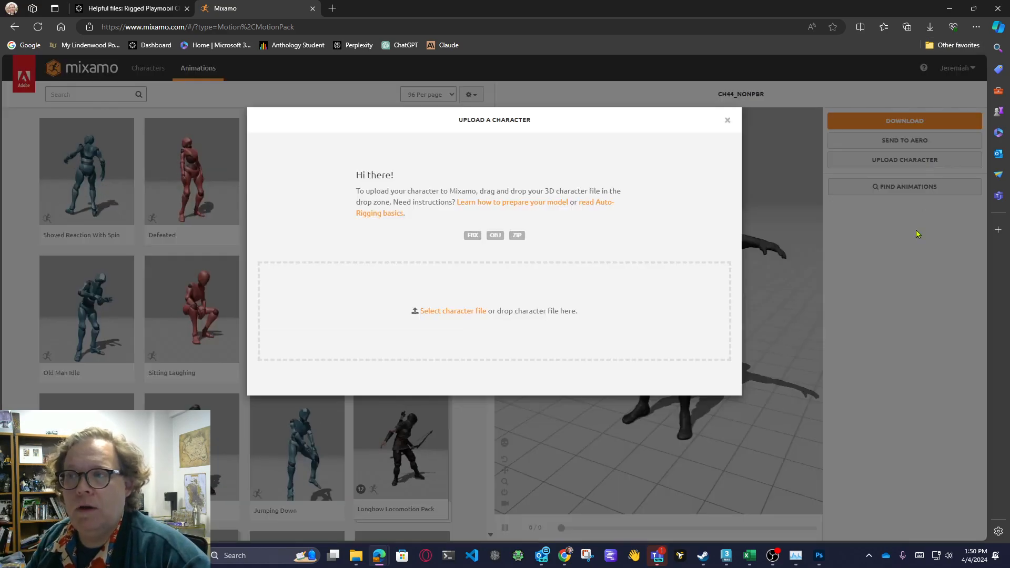
left_click(450, 312)
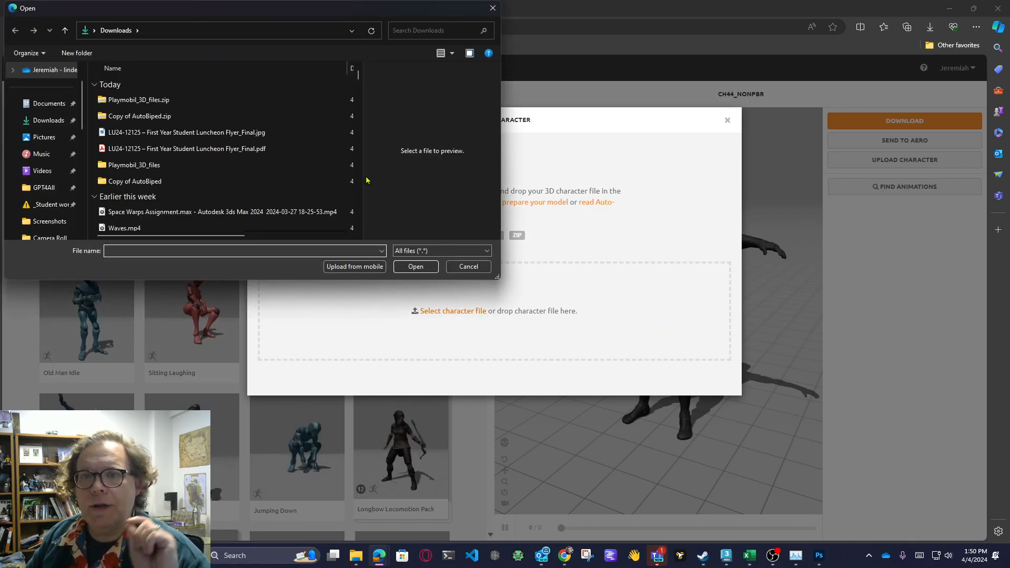
left_click(245, 101)
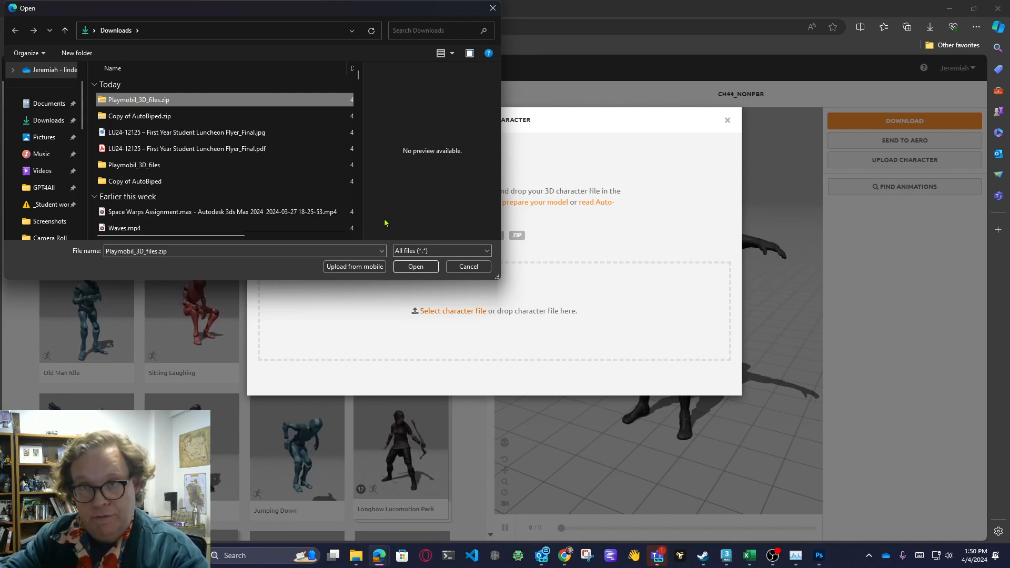
left_click(415, 266)
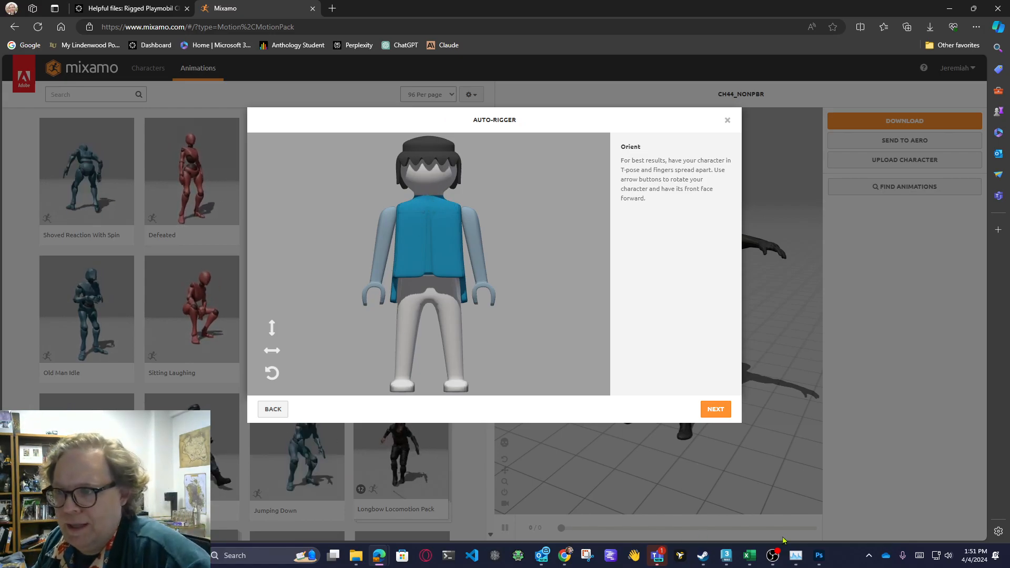
Accept the character's orientation and place the chin, wrist, elbow, knee and groin markers symmetrically on the model.
left_click(709, 410)
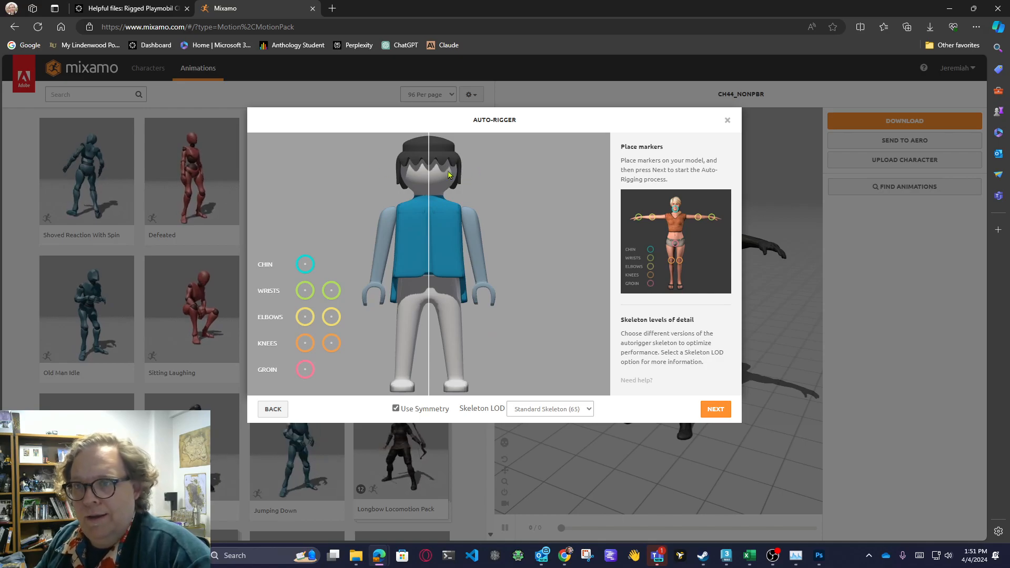
mouse_move(313, 269)
left_mouse_down()
mouse_move(431, 208)
mouse_move(431, 193)
left_mouse_up()
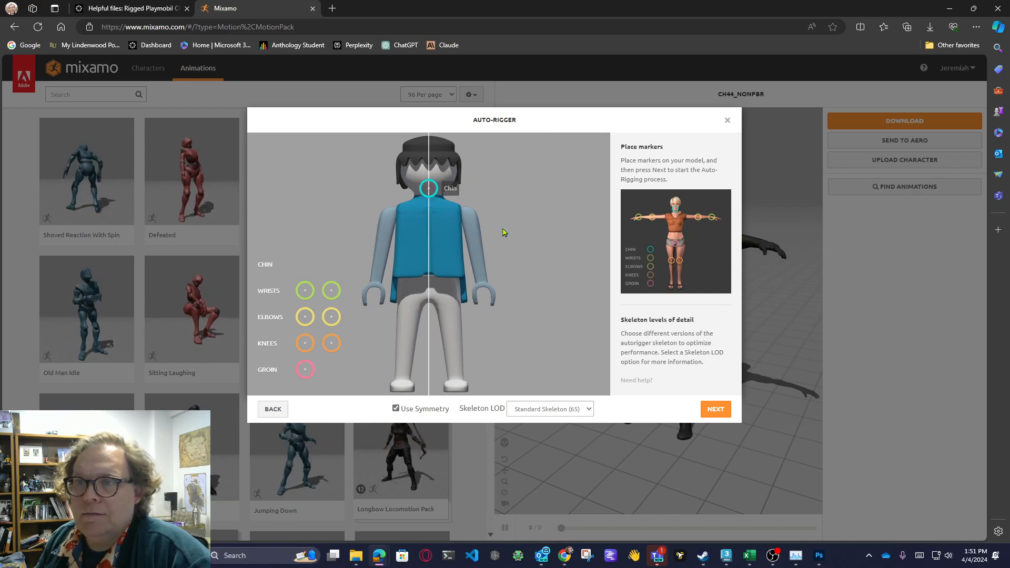
left_click_drag(306, 290, 377, 287)
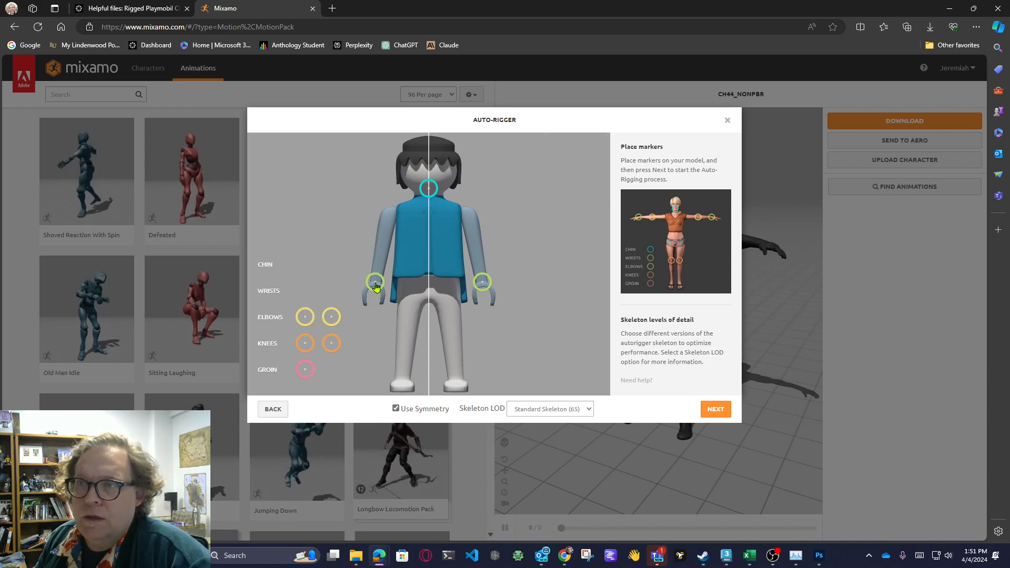
left_click_drag(306, 321, 383, 252)
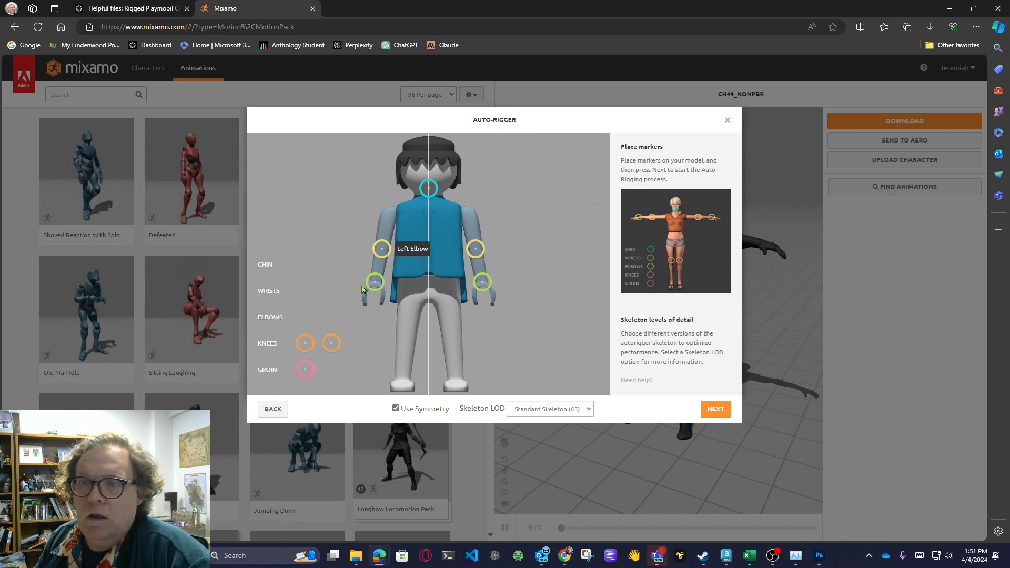
left_click_drag(305, 343, 405, 344)
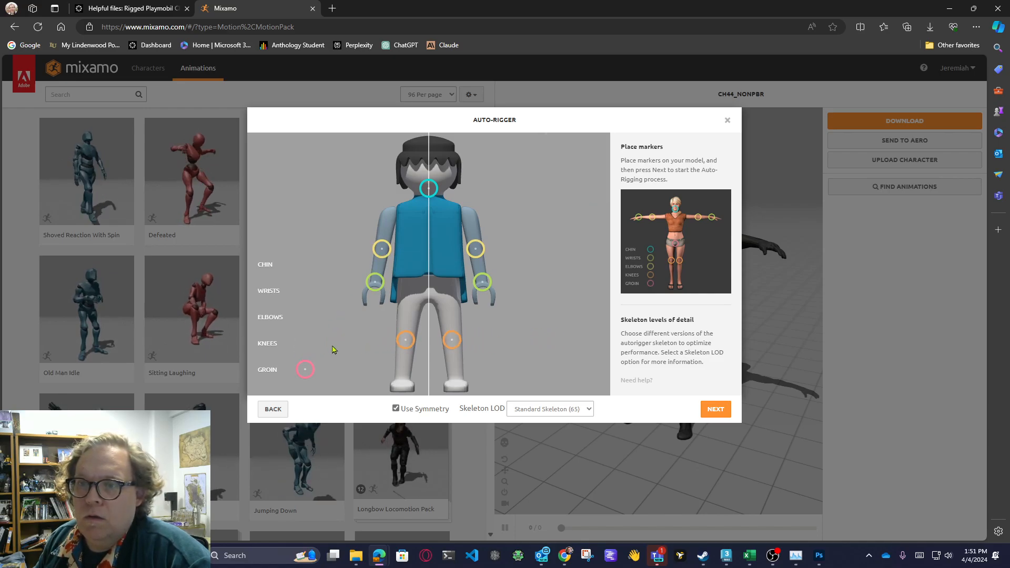
left_click_drag(305, 369, 429, 307)
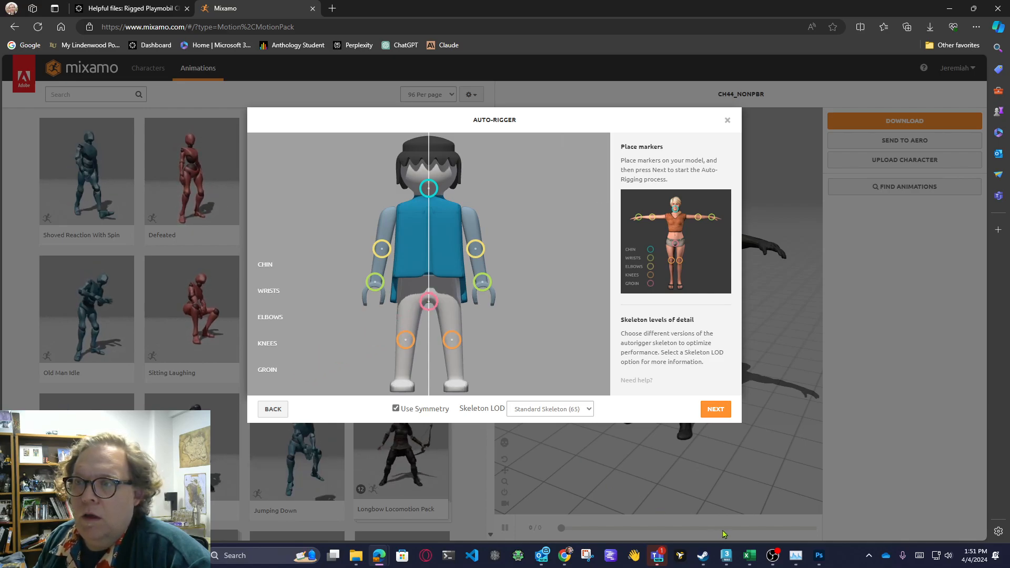
Try auto-rigging the character with the No Fingers (25) skeleton, and return to marker placement.
left_click(572, 412)
left_click(547, 452)
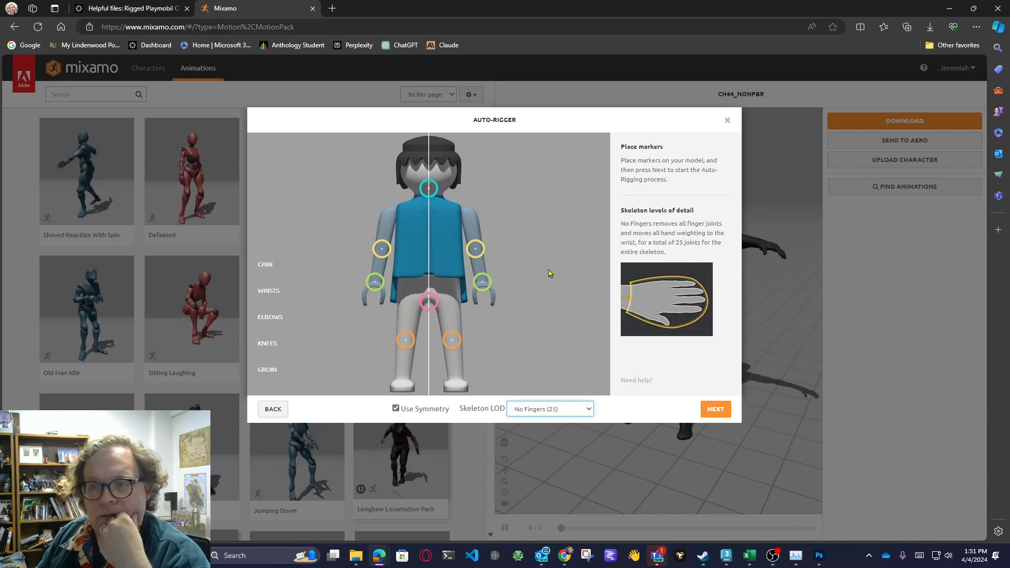
left_click(719, 416)
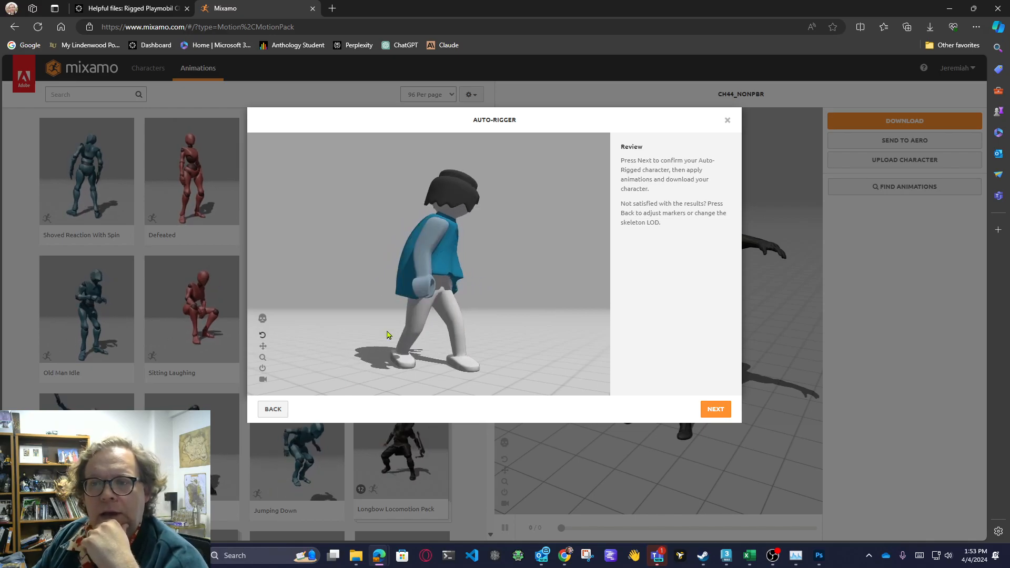
left_click(272, 410)
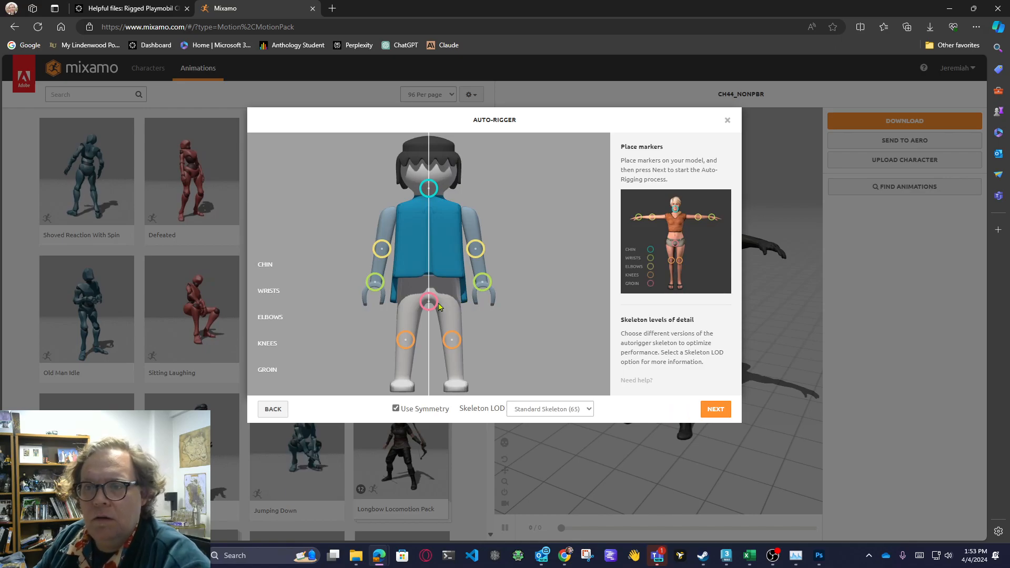
Raise the groin marker slightly and auto-rig the character with the No Fingers (25) skeleton.
left_click_drag(430, 304, 431, 299)
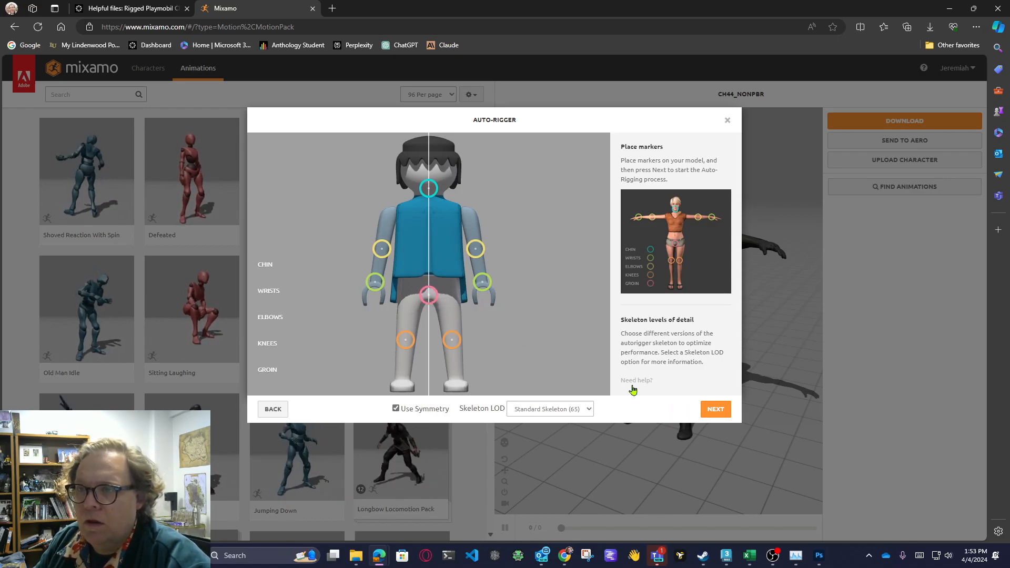
left_click(575, 409)
left_click(555, 447)
left_click(713, 413)
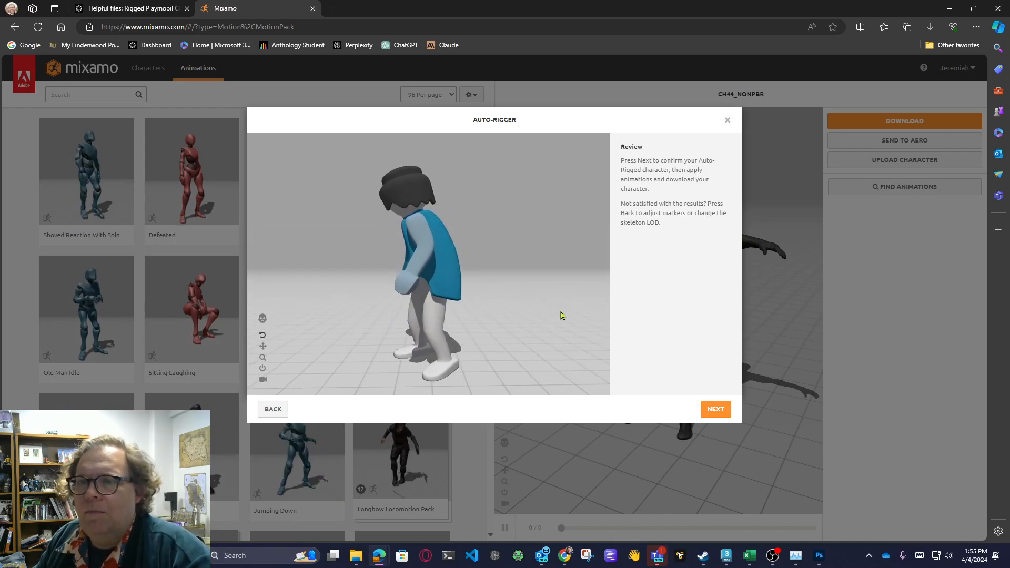
Accept the auto-rigged character and proceed with it in place of the previous character.
left_click(715, 409)
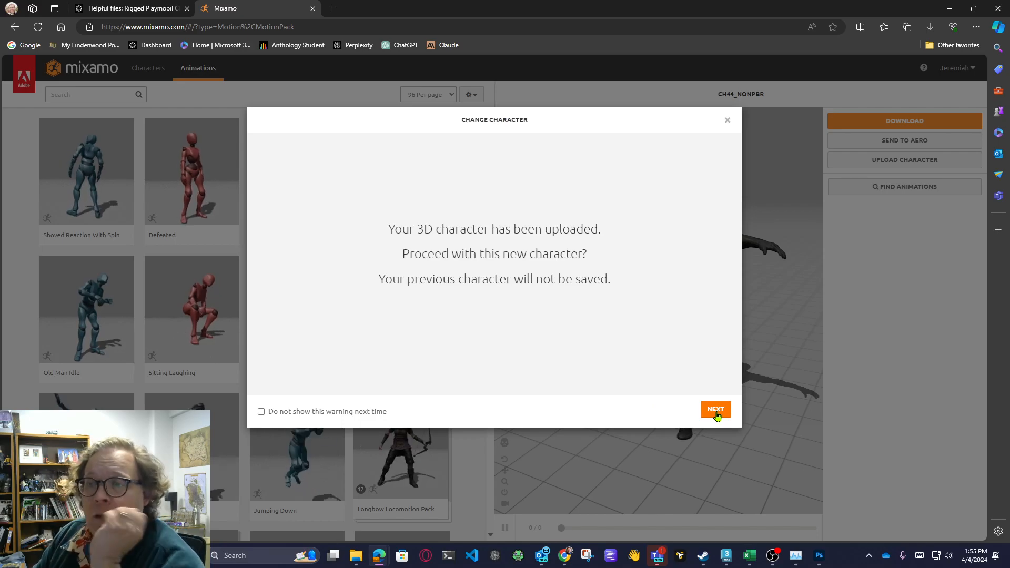
left_click(714, 412)
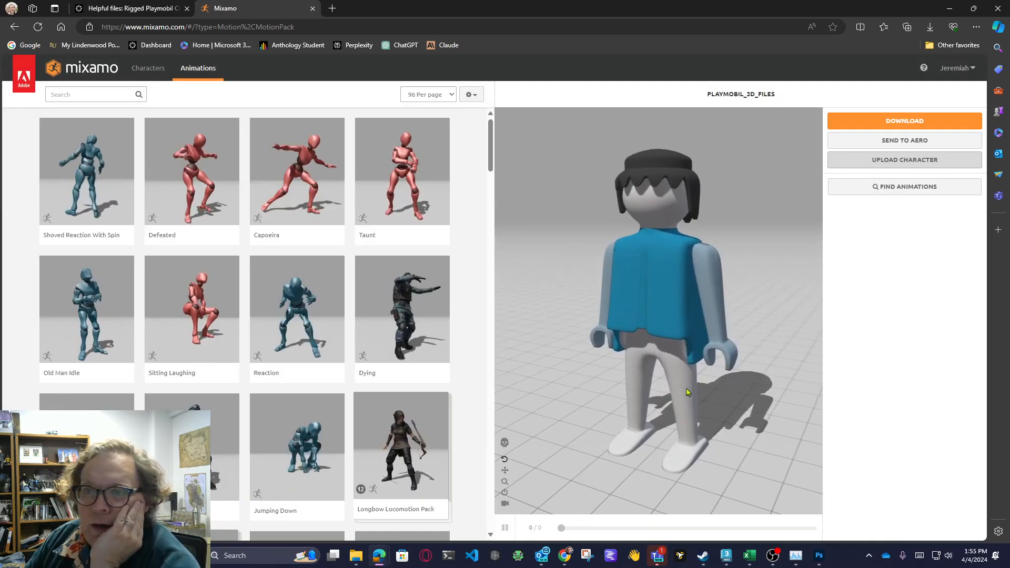
scroll(300, 306, "down", 9)
scroll(300, 307, "down", 3)
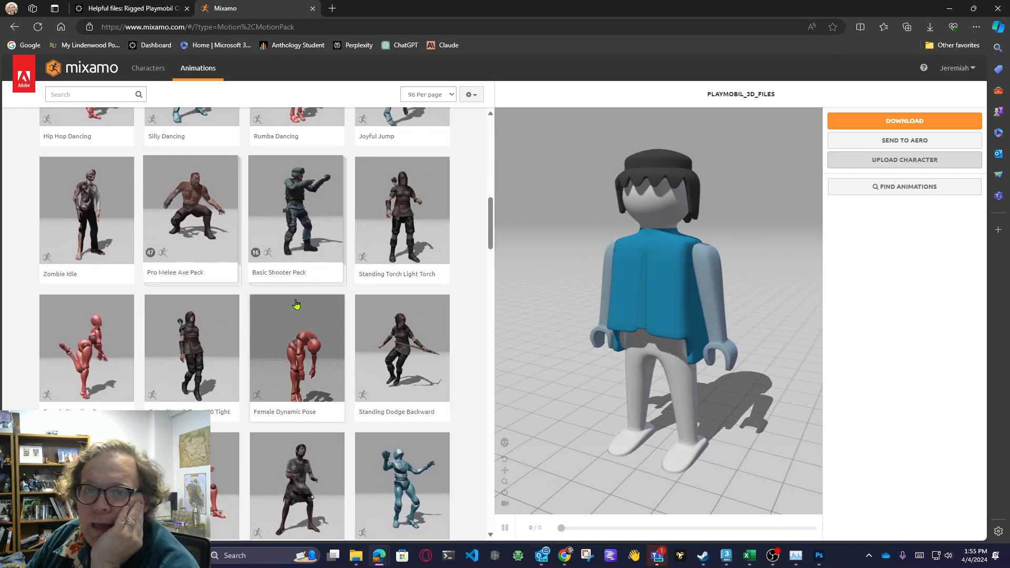
scroll(295, 300, "down", 5)
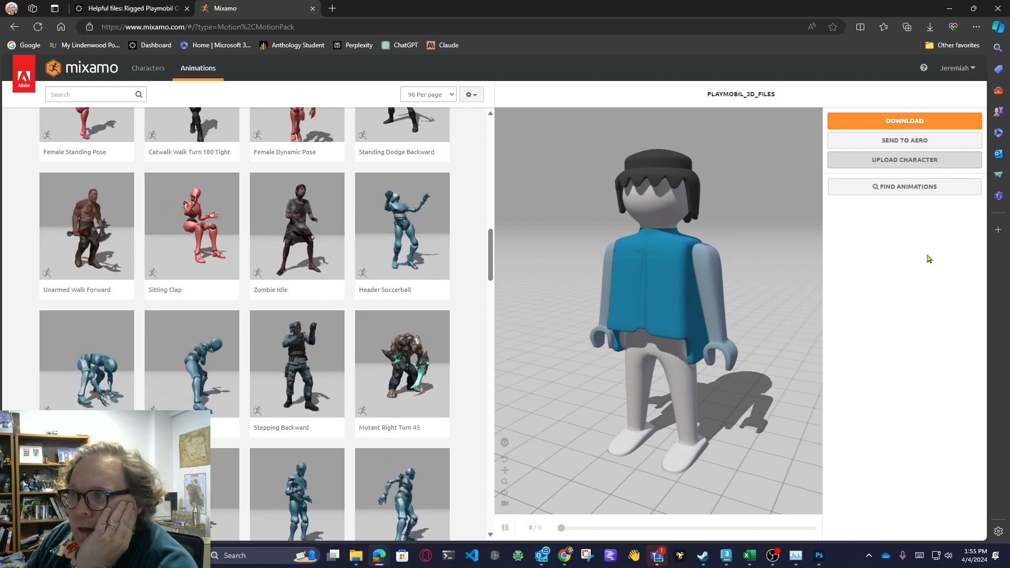
Download the rigged character as FBX Binary(.fbx) with the pose set to Original Pose(.fbx), and dismiss the downloads list.
left_click(908, 122)
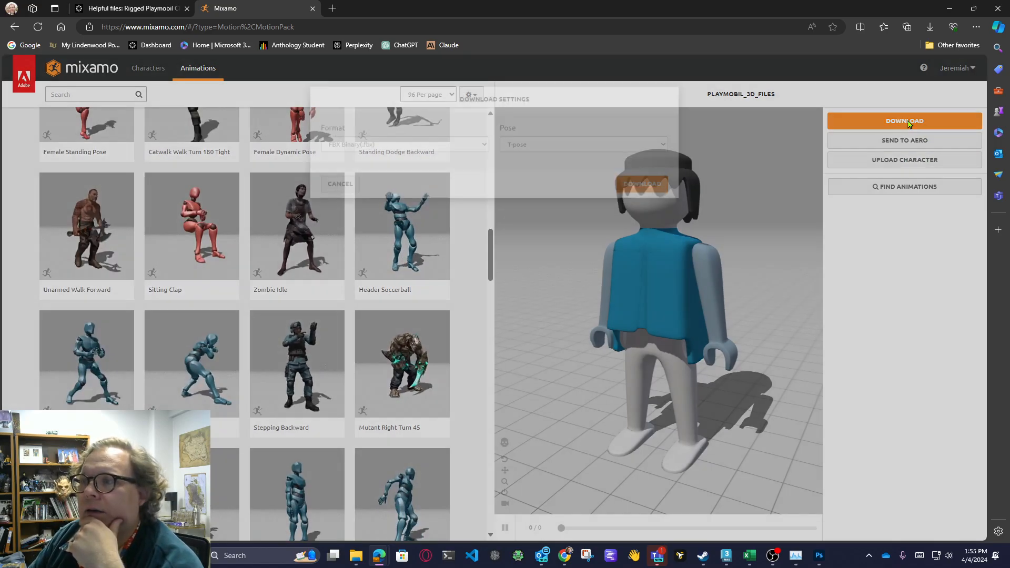
left_click(544, 167)
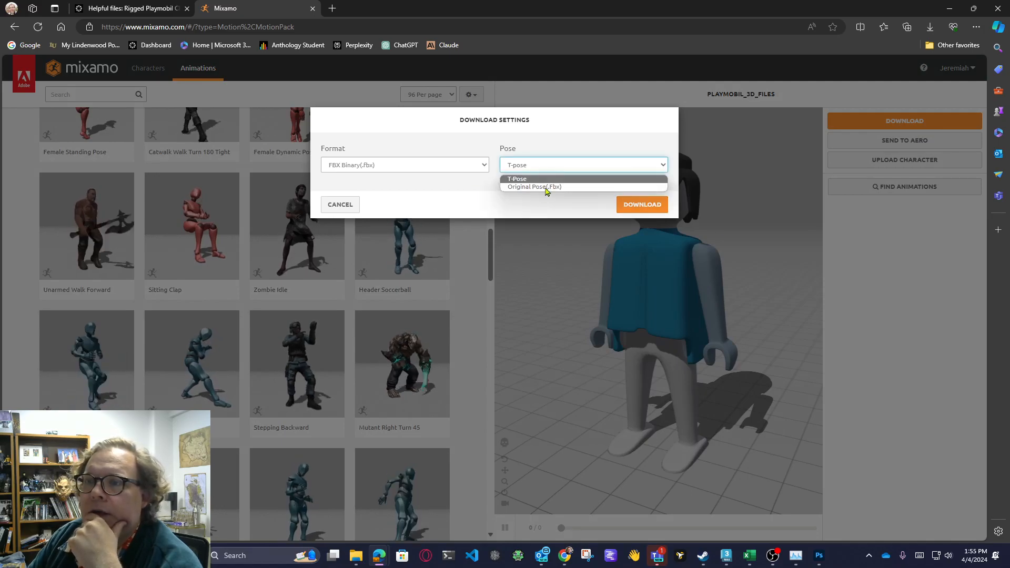
left_click(549, 187)
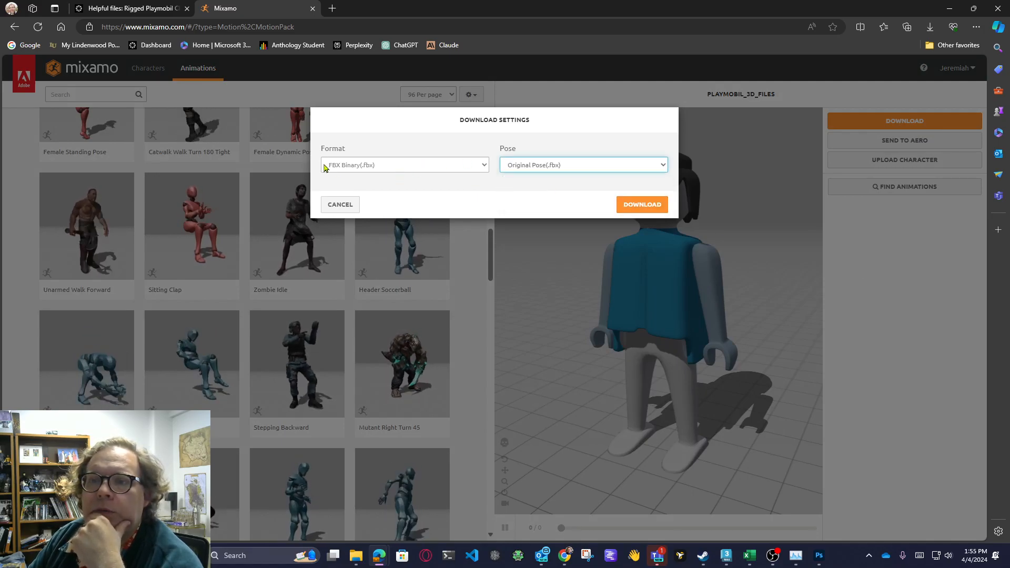
left_click(653, 208)
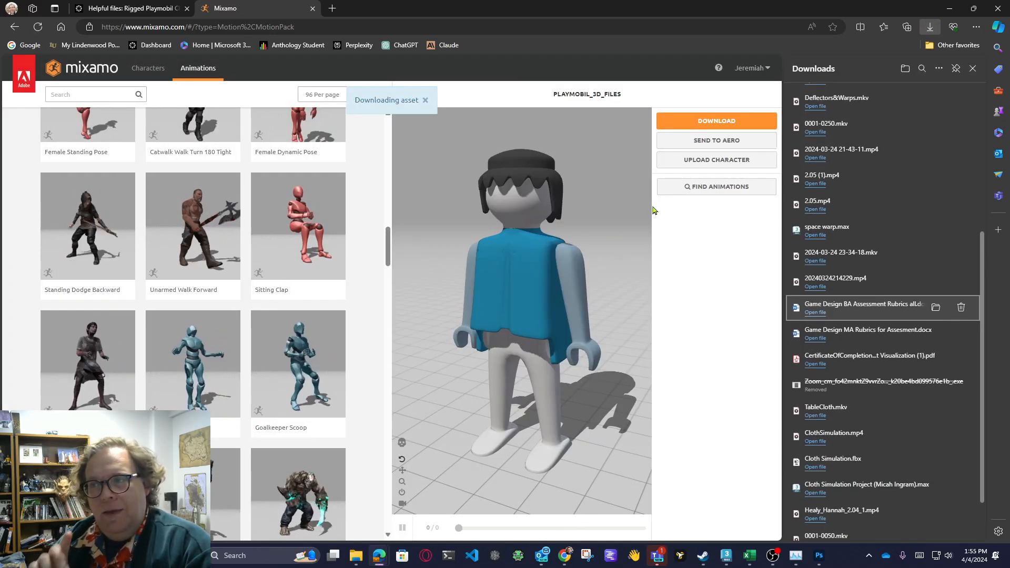
left_click(973, 69)
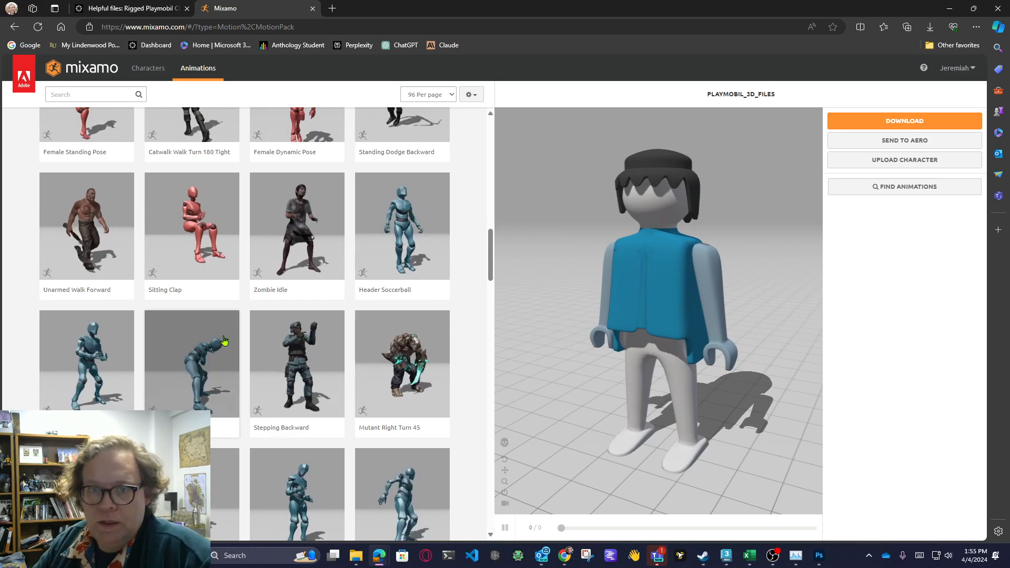
Browse the animation library for motions that could suit the character.
scroll(223, 341, "down", 5)
scroll(327, 312, "down", 5)
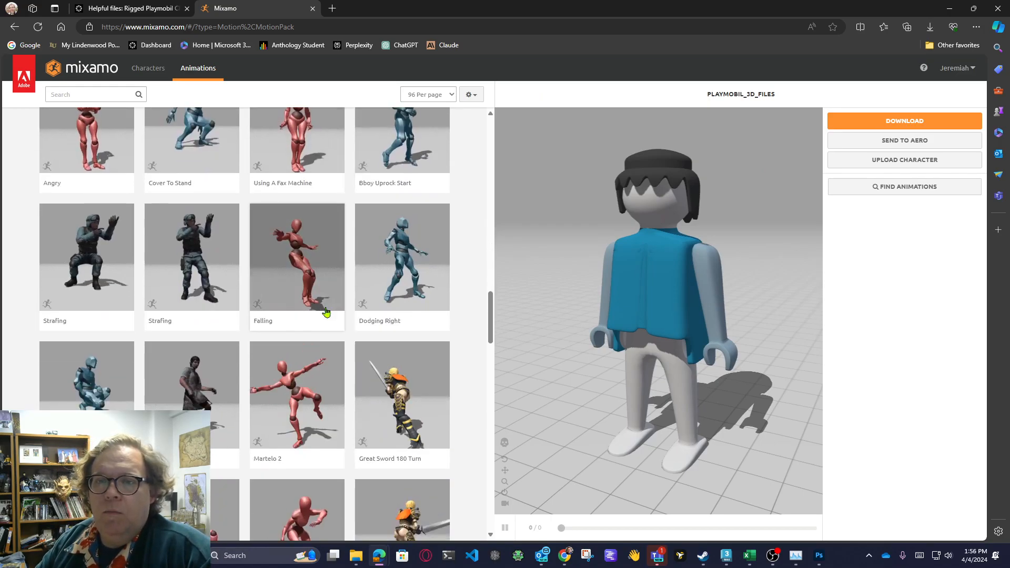
scroll(323, 305, "down", 5)
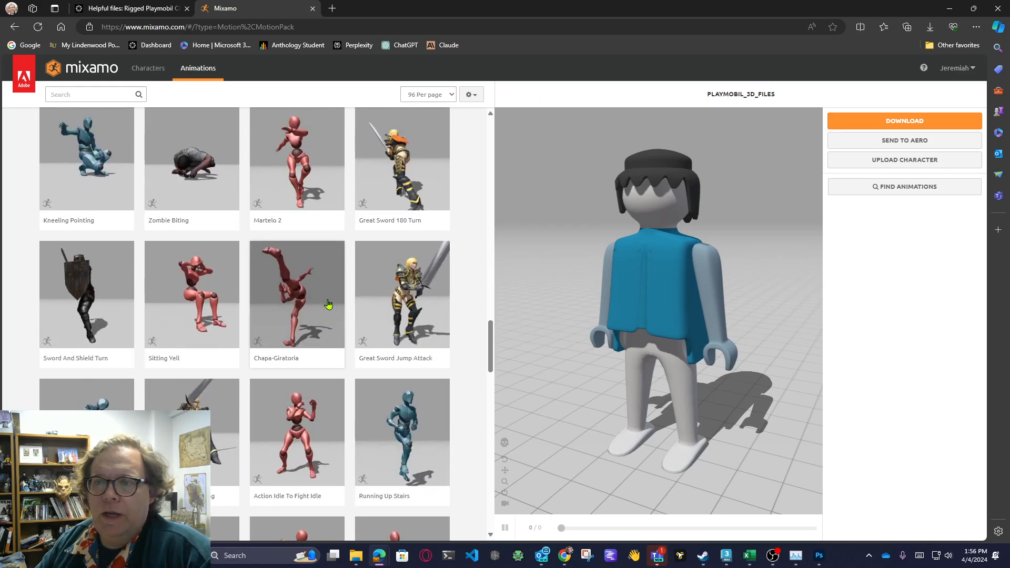
scroll(210, 337, "down", 1)
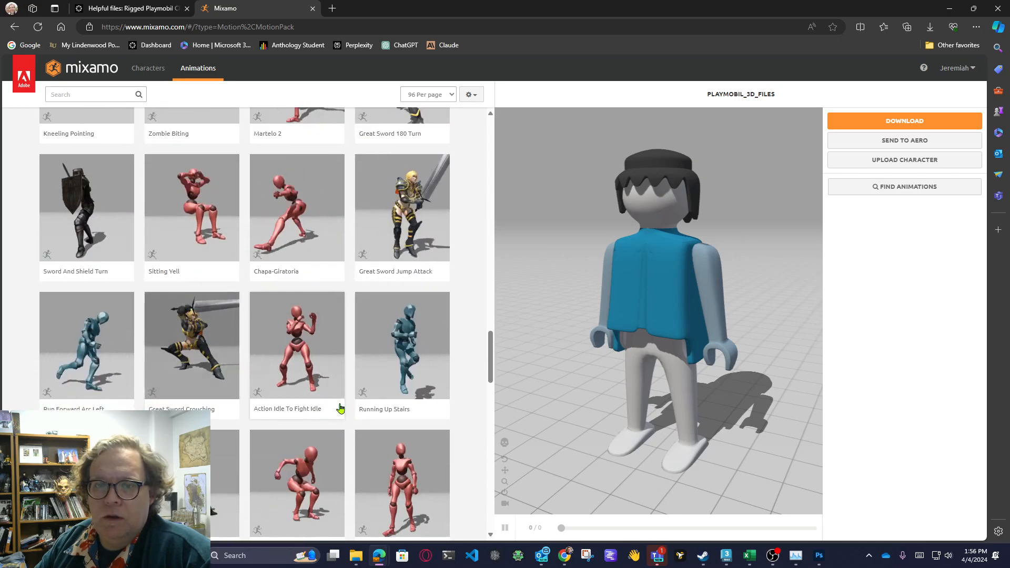
scroll(340, 410, "down", 5)
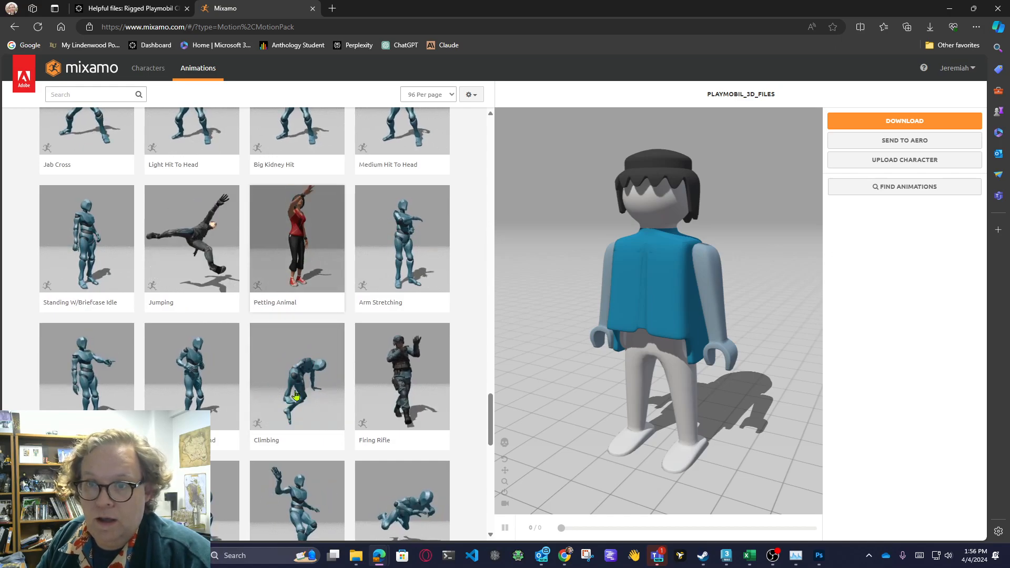
scroll(301, 379, "down", 1)
scroll(353, 365, "down", 7)
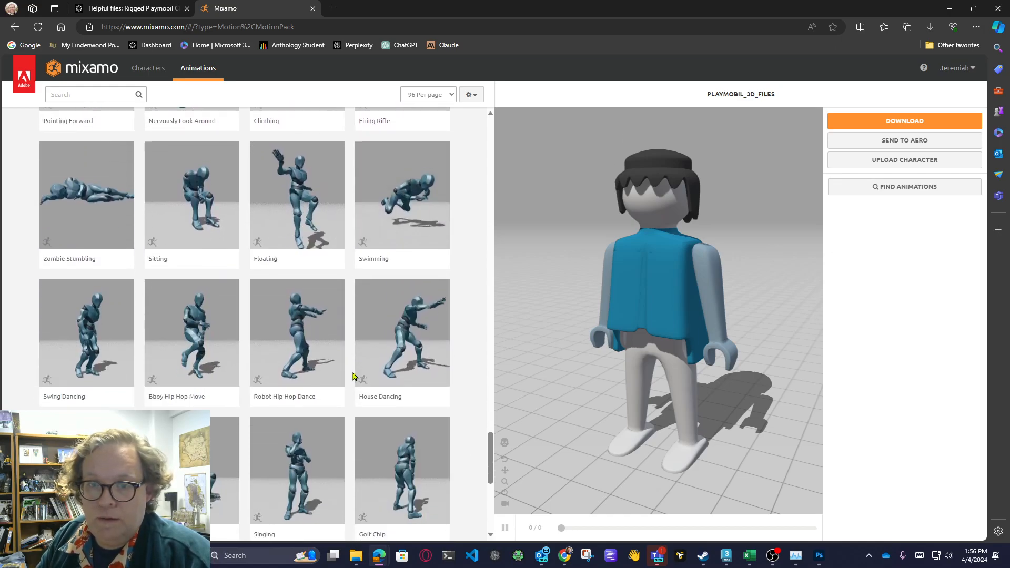
Search the animations for "walk" and apply Crouched Walking to the character.
left_click(81, 93)
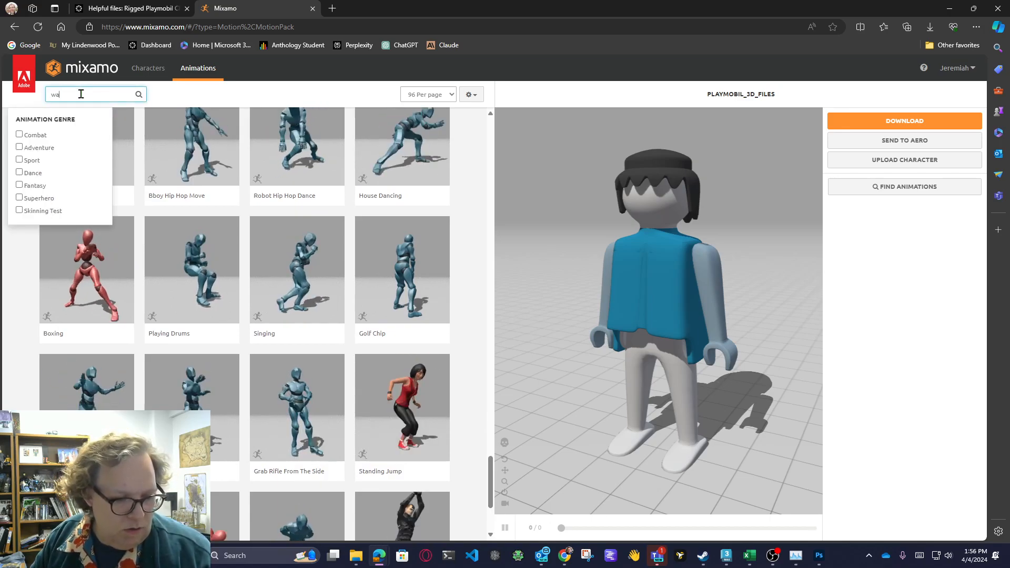
key("Return")
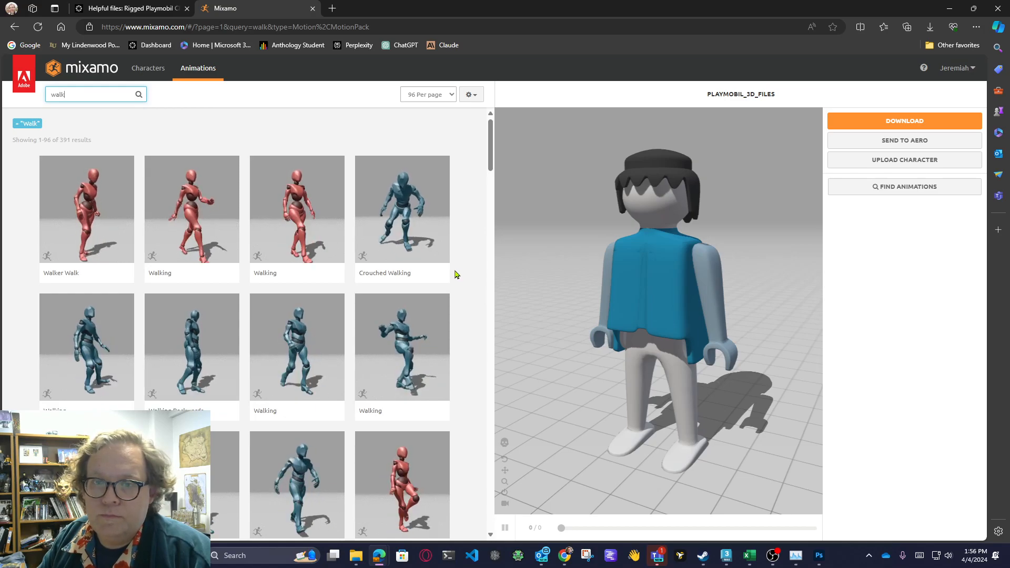
left_click(382, 206)
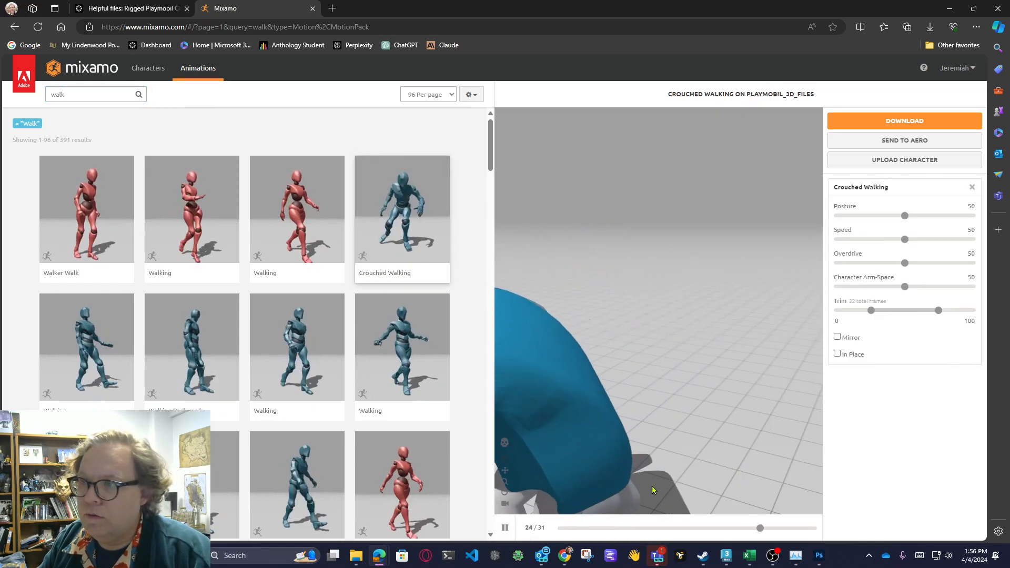
Enable In Place and Mirror for the Crouched Walking animation, and view the character from the front.
left_click(837, 354)
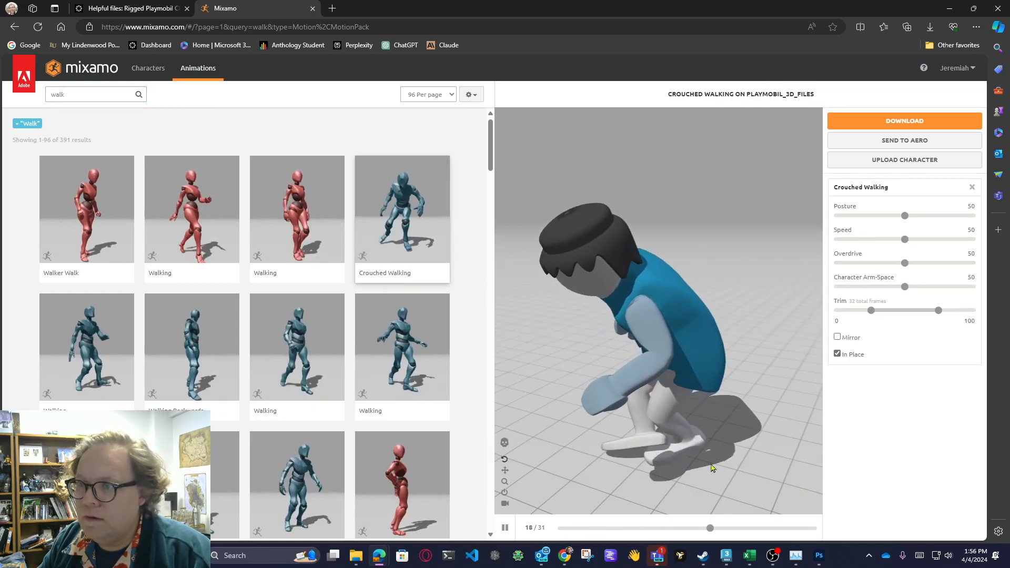
left_click(838, 338)
left_click_drag(715, 437, 735, 424)
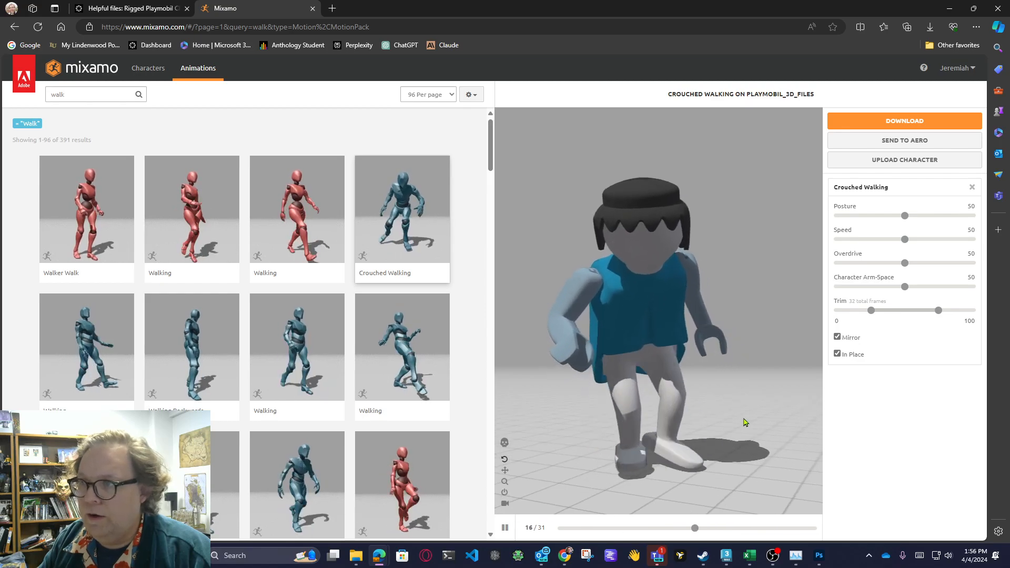
Set the animation's Overdrive to 58 and Character Arm-Space to 60, and check the motion from different angles.
left_click_drag(916, 268, 917, 268)
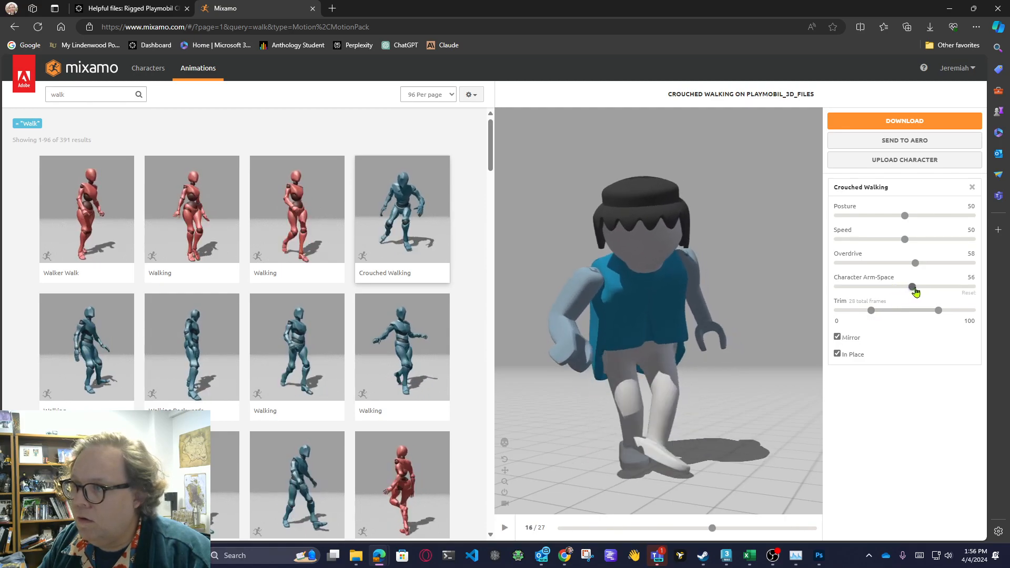
left_click_drag(913, 289, 918, 287)
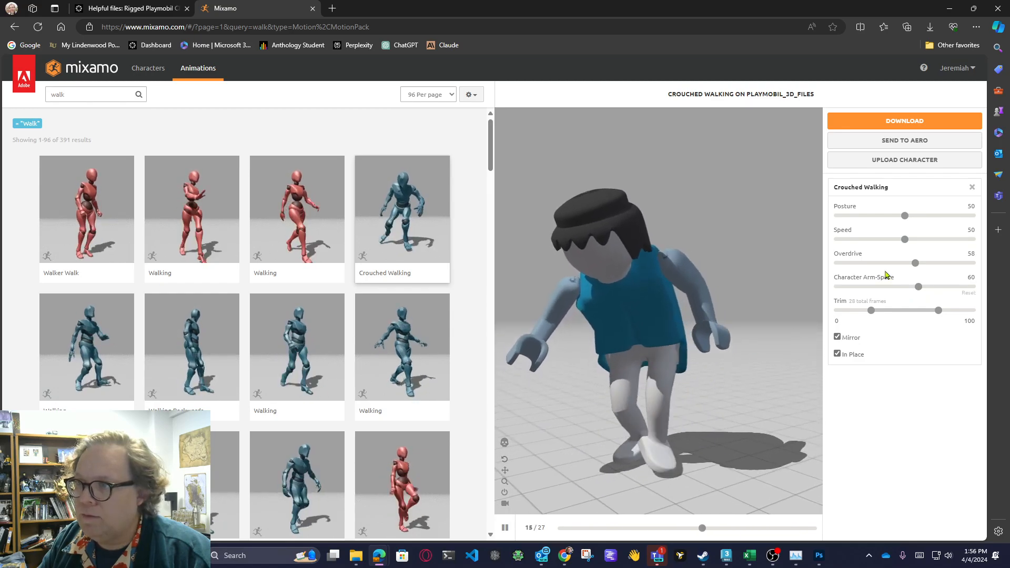
left_click_drag(811, 356, 687, 352)
left_click_drag(682, 416, 744, 408)
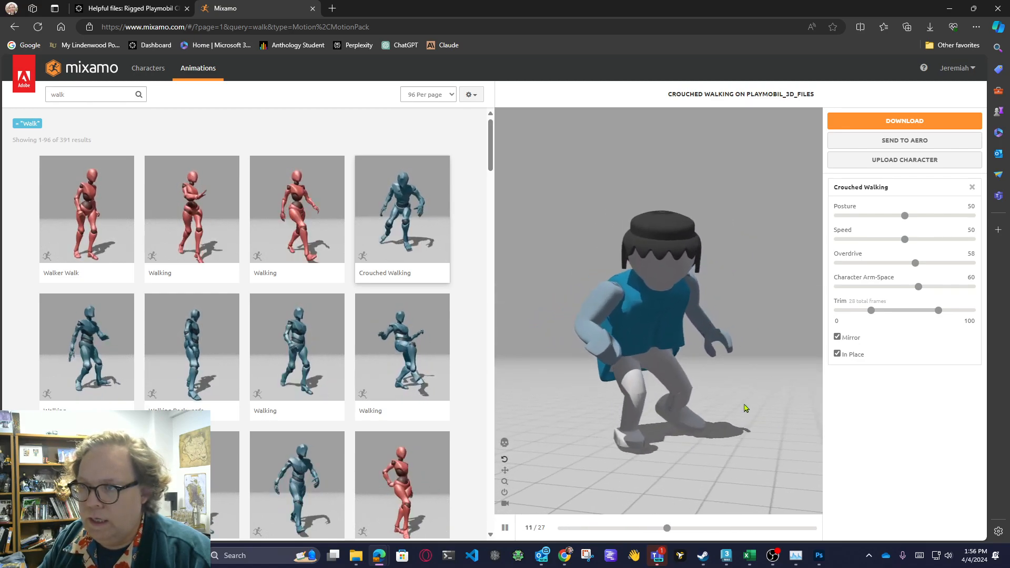
Download the Crouched Walking animation as FBX Binary(.fbx) With Skin at 30 frames per second without keyframe reduction, and pause the preview.
left_click(904, 121)
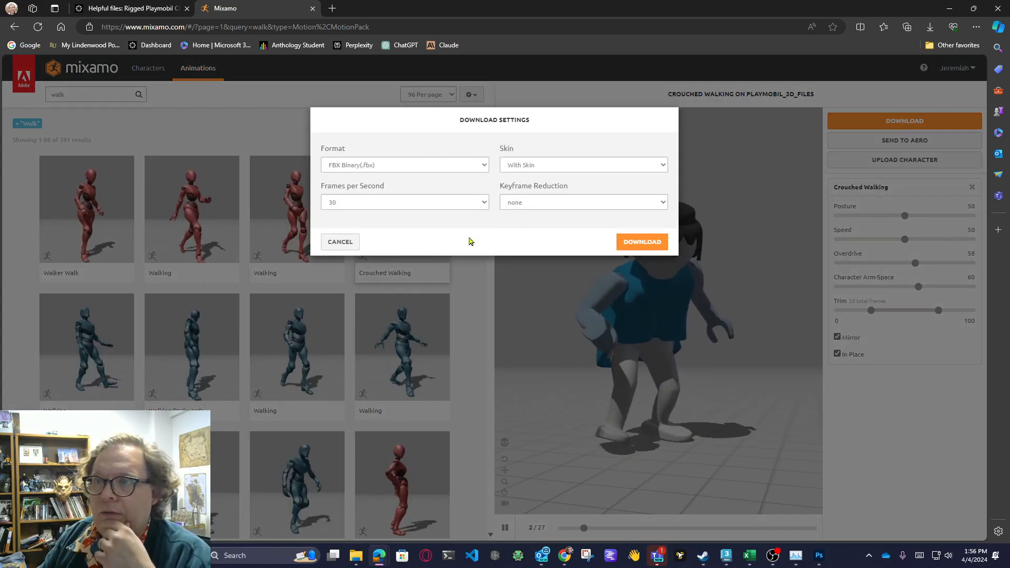
left_click(646, 243)
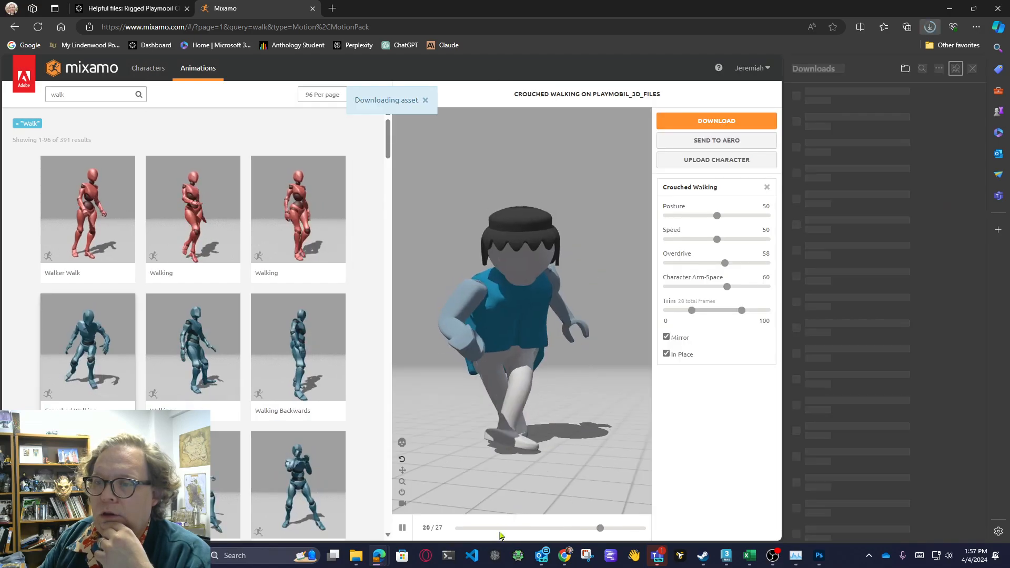
left_click(402, 529)
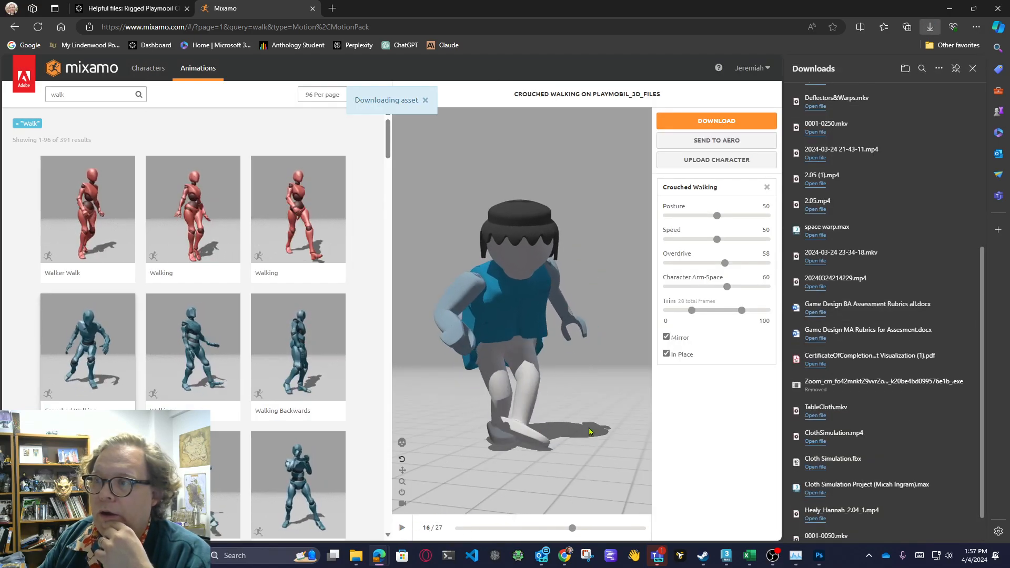
Switch to 3ds Max, save the FixedPlaymobil.max scene, and reset to an empty scene.
left_click(952, 10)
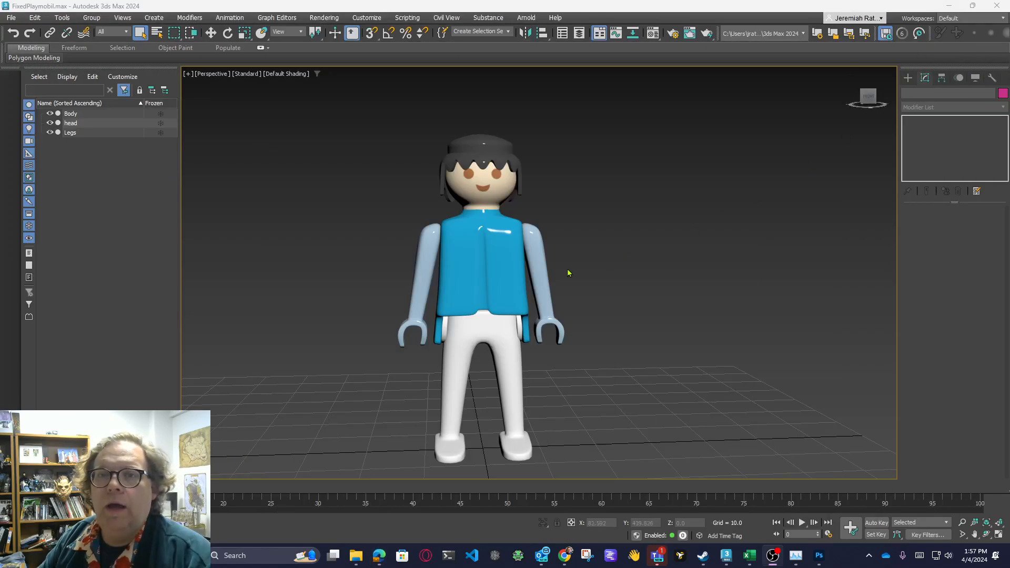
left_click(12, 18)
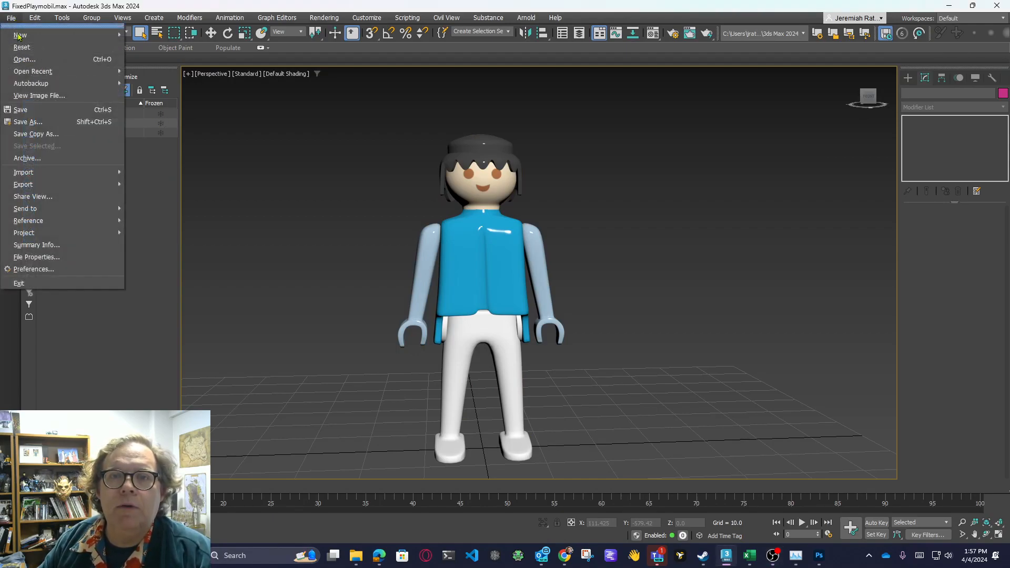
left_click(16, 106)
left_click(11, 18)
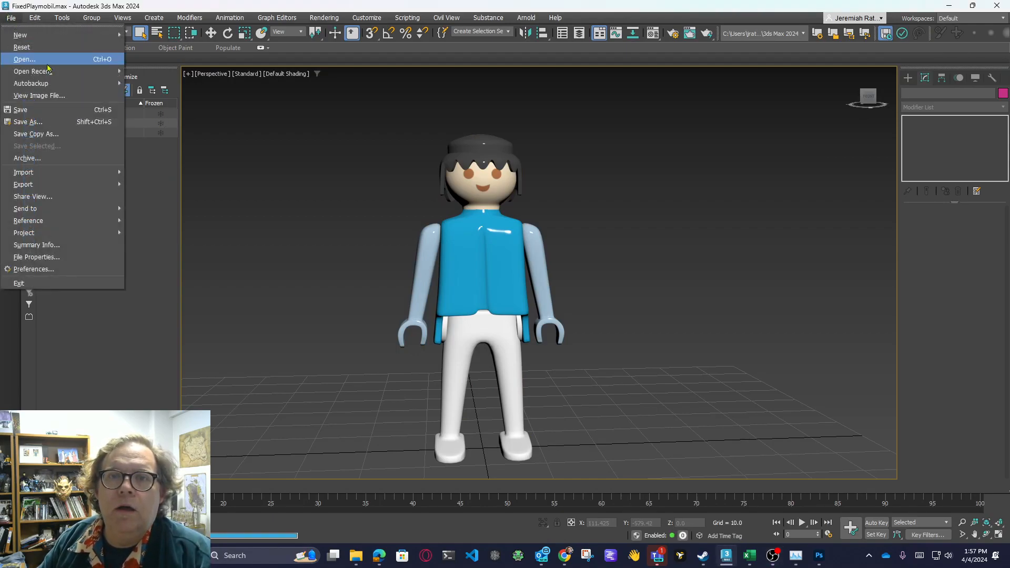
left_click(21, 49)
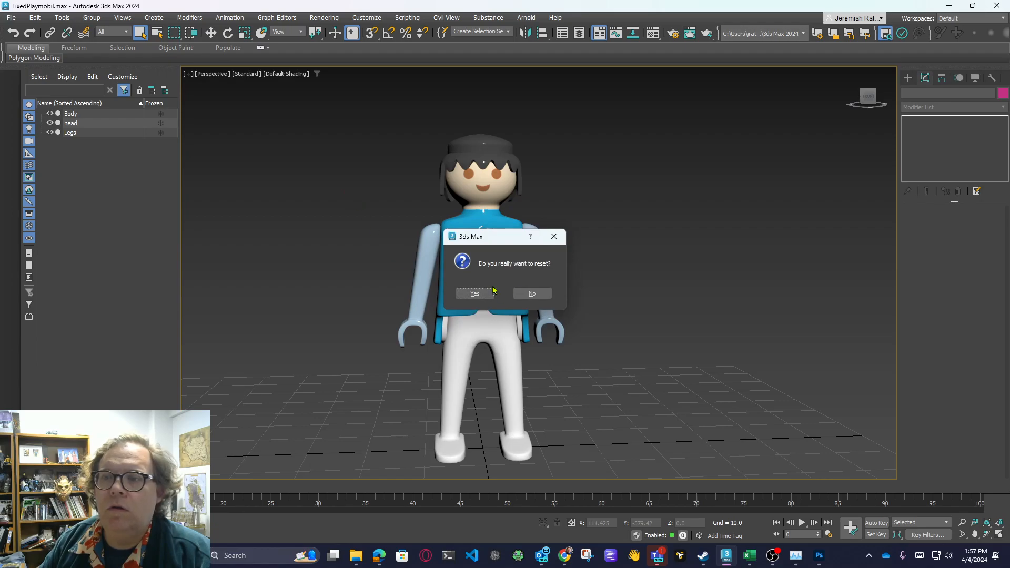
left_click(466, 294)
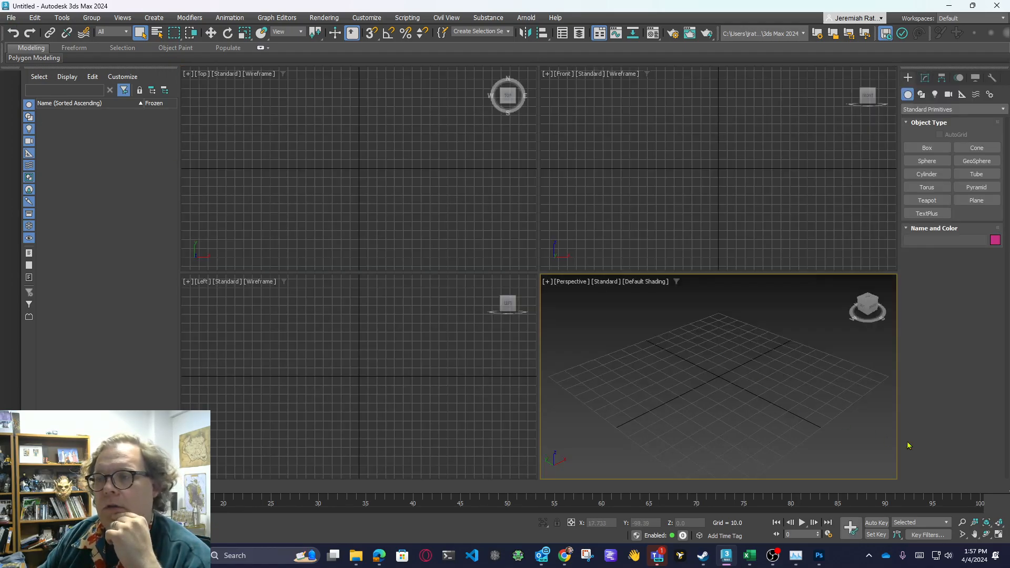
Move Playmobil_3D_files.fbx from Downloads into the Playmobil_3D_files folder in File Explorer, and open that folder.
left_click(11, 18)
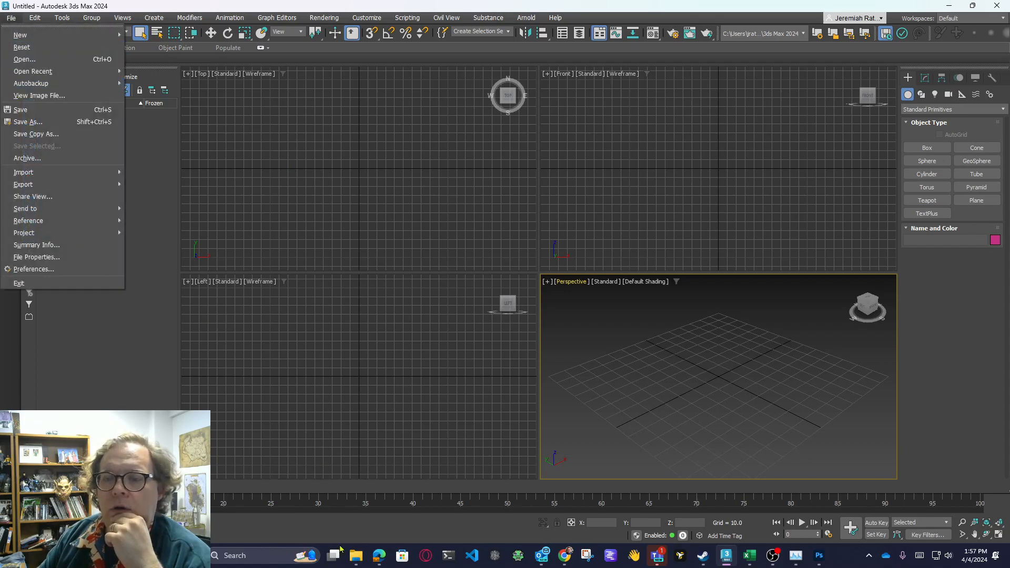
left_click(355, 556)
left_click(473, 516)
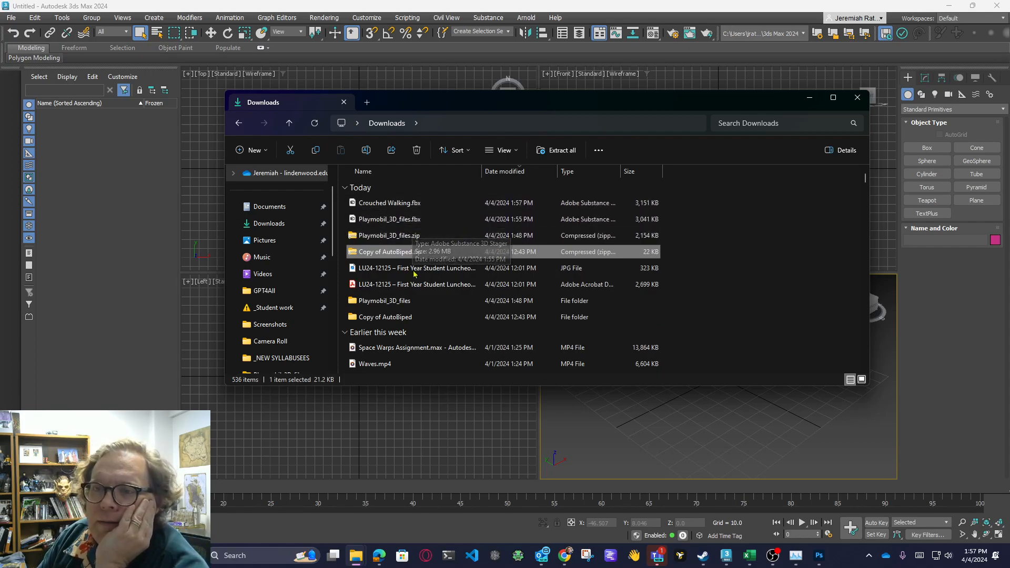
left_click_drag(392, 223, 403, 309)
double_click(399, 286)
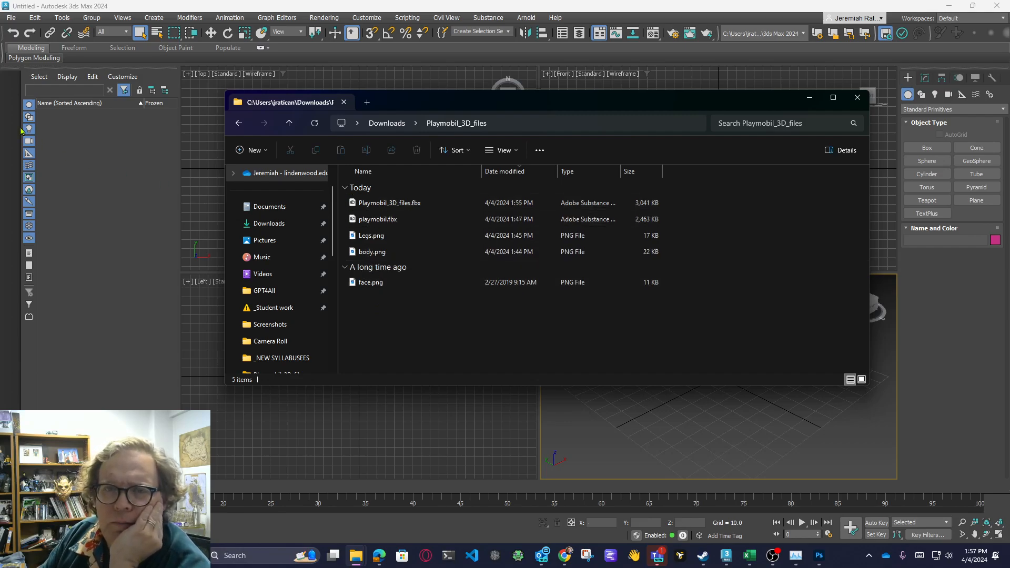
Import Playmobil_3D_files.fbx into the empty 3ds Max scene with the Autodesk Media & Entertainment preset.
left_click(8, 20)
mouse_move(40, 173)
left_click(165, 175)
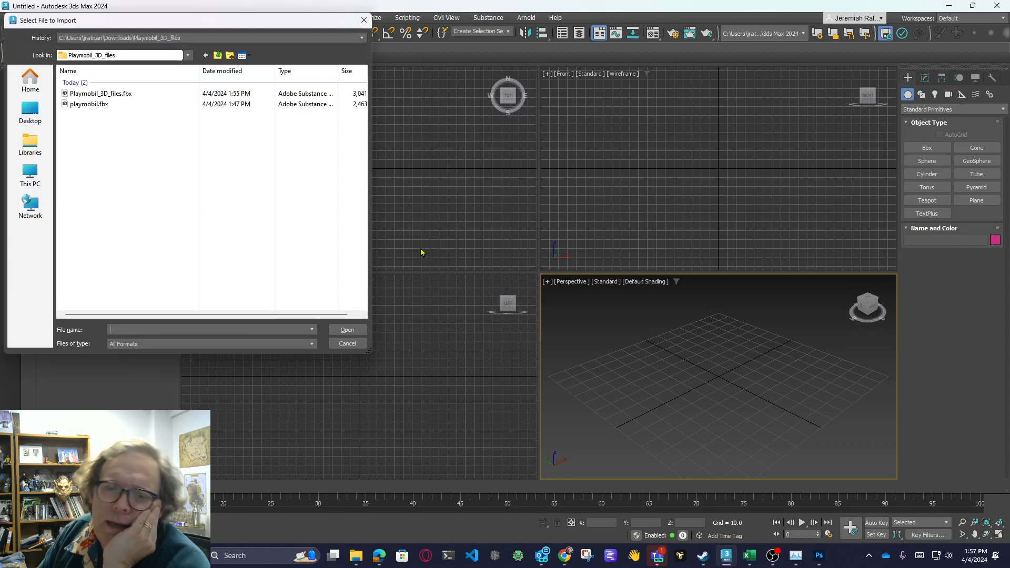
left_click(105, 94)
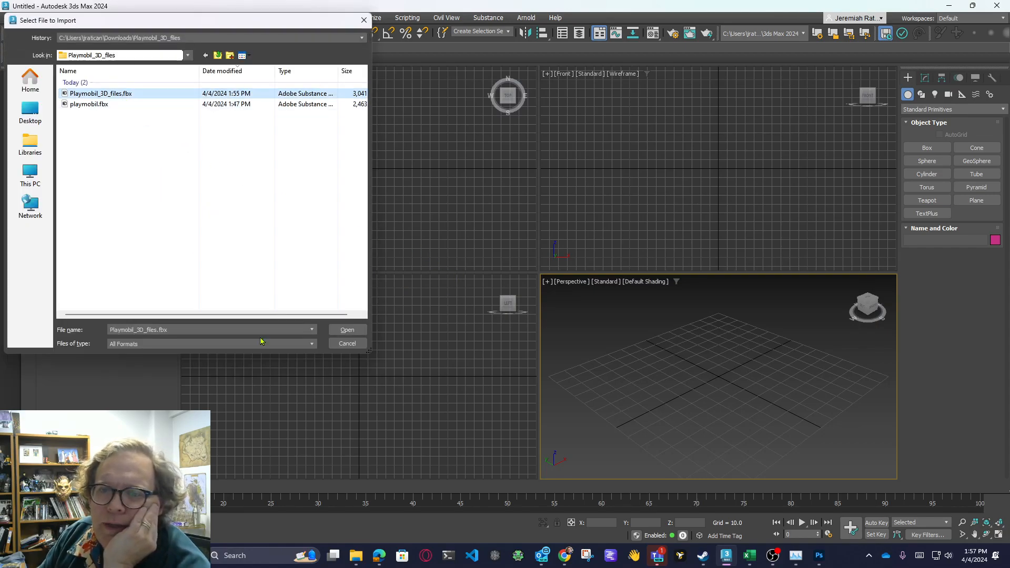
left_click(347, 329)
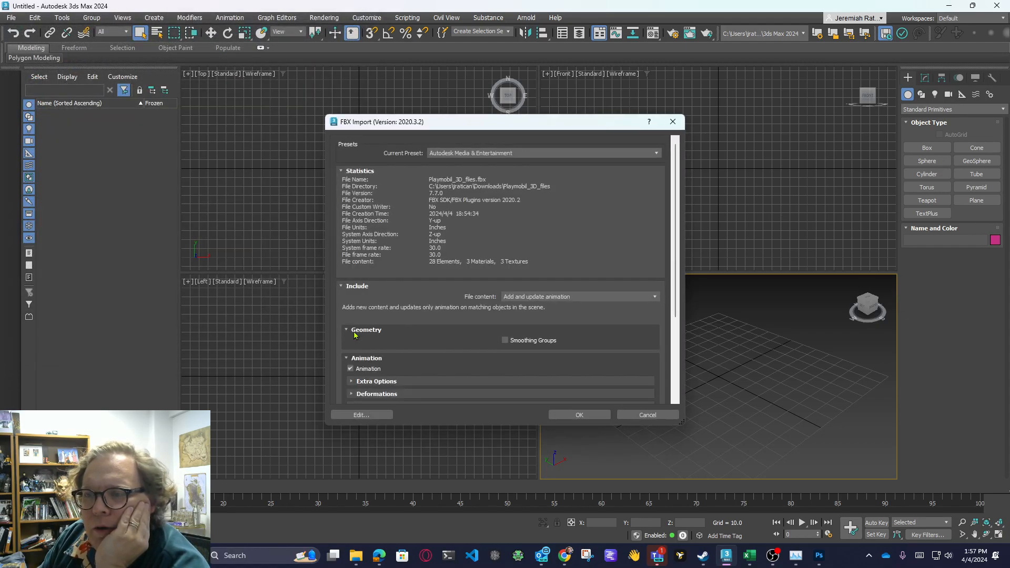
left_click(579, 415)
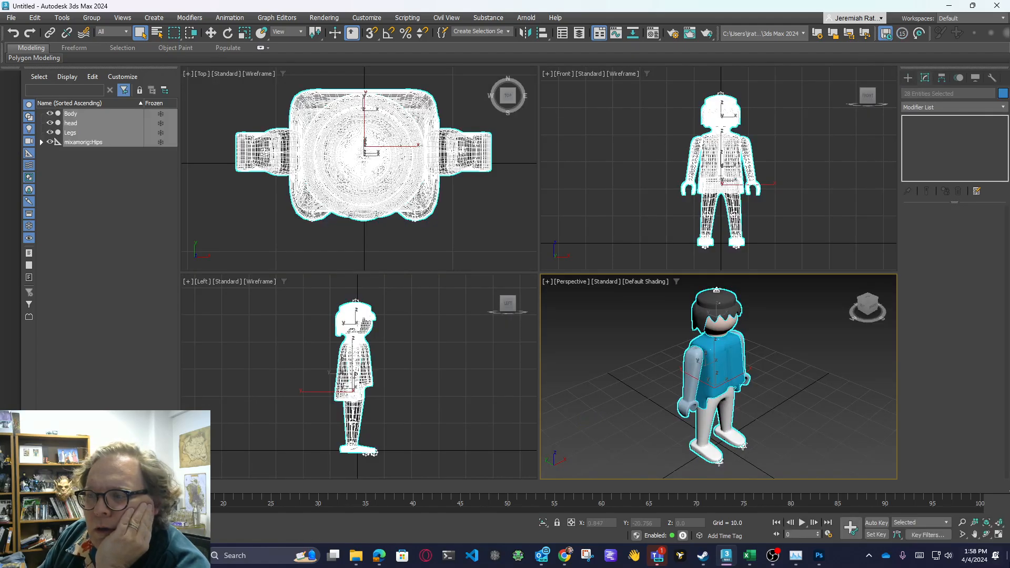
Maximize the Perspective viewport and turn the view to face the imported character's front.
left_click(999, 534)
middle_click_drag(400, 242, 451, 242, "alt")
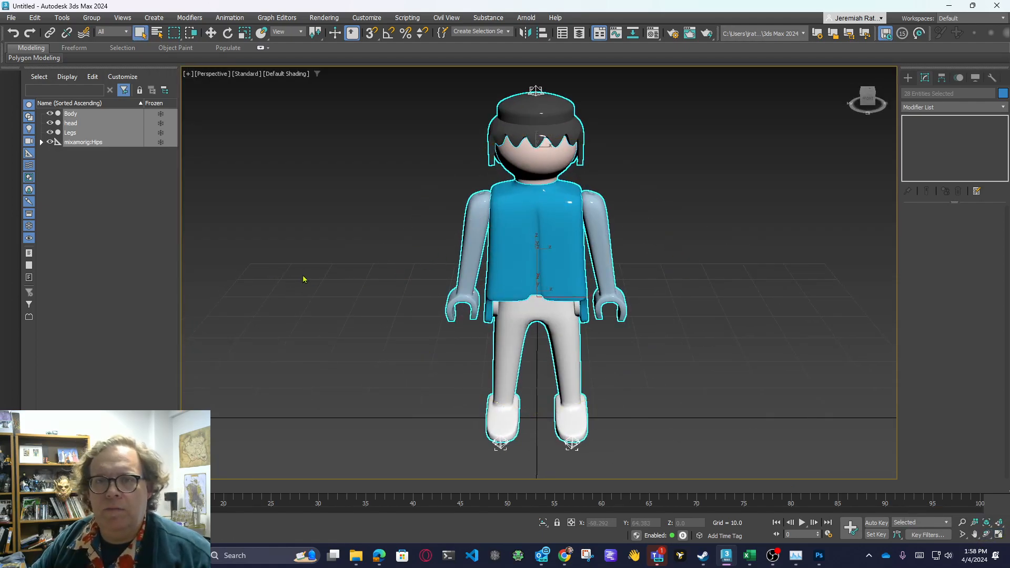
left_click_drag(862, 100, 863, 87)
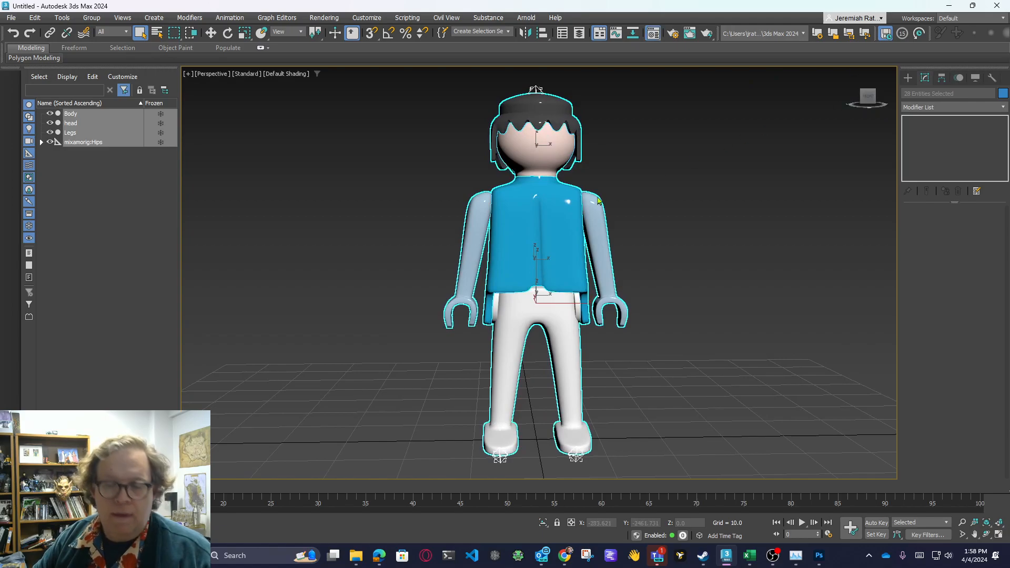
Sample the head's material into the Material Editor and replace its base color bitmap with face.png from the Playmobil_3D_files folder.
key("m")
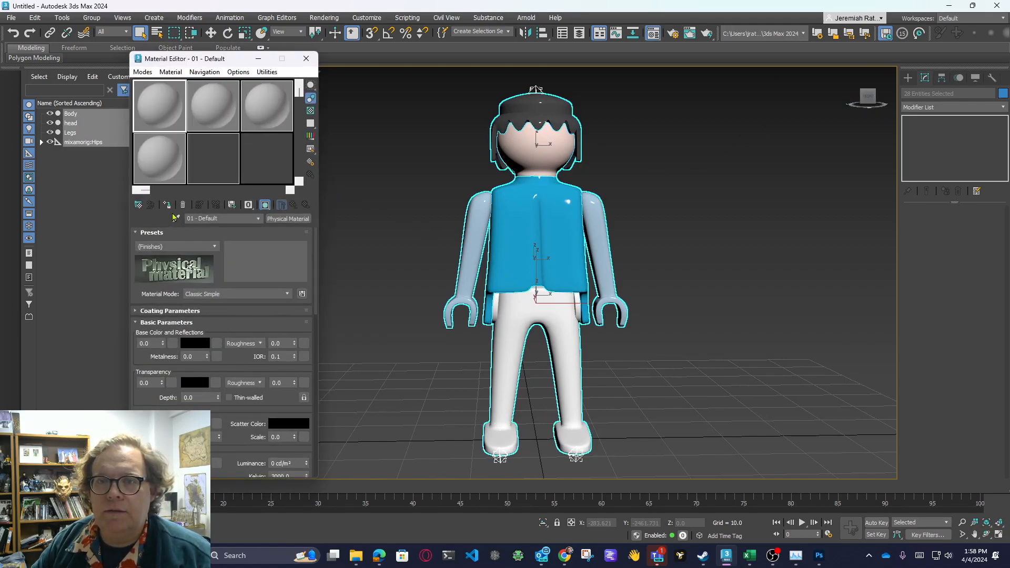
left_click(550, 144)
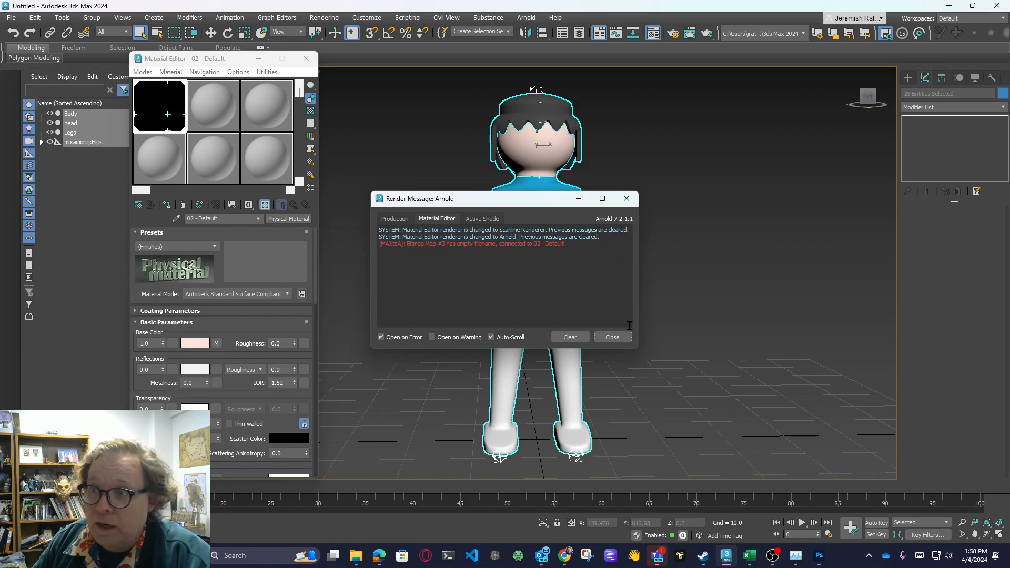
left_click(626, 337)
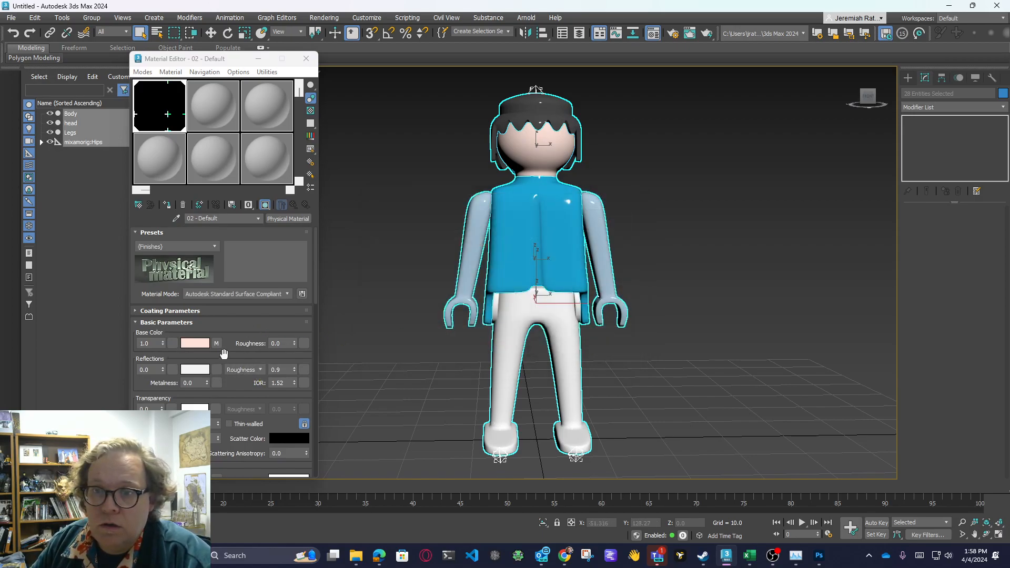
left_click(217, 344)
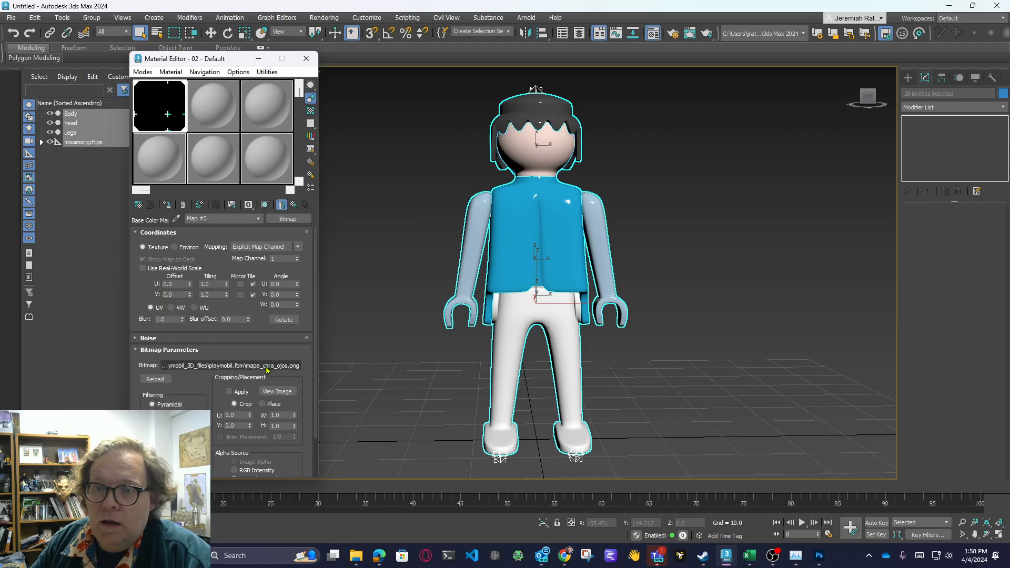
left_click(231, 365)
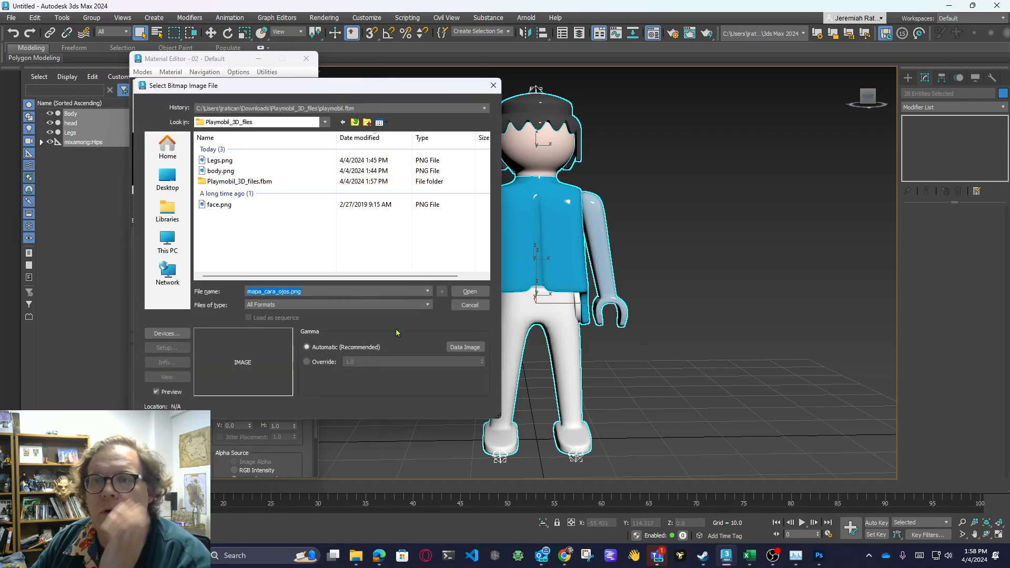
left_click(223, 204)
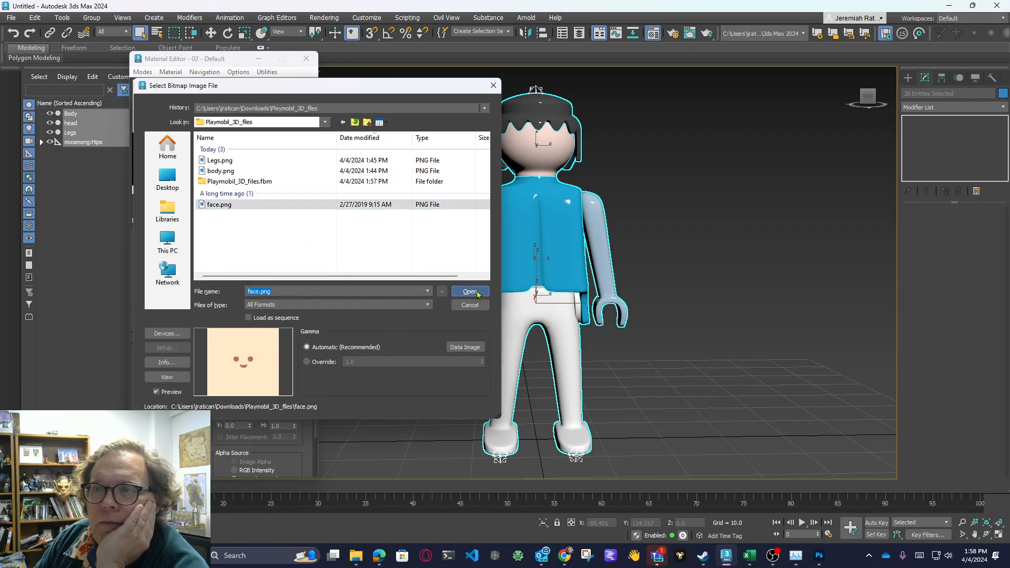
left_click(469, 291)
left_click(305, 58)
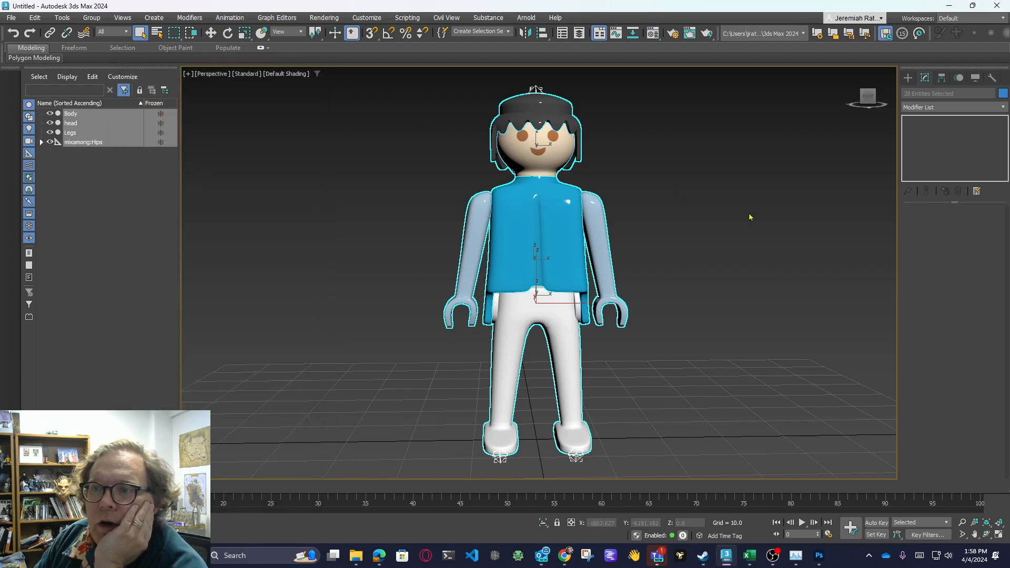
left_click(777, 213)
mouse_move(868, 97)
left_mouse_down()
mouse_move(763, 100)
mouse_move(868, 97)
left_mouse_up()
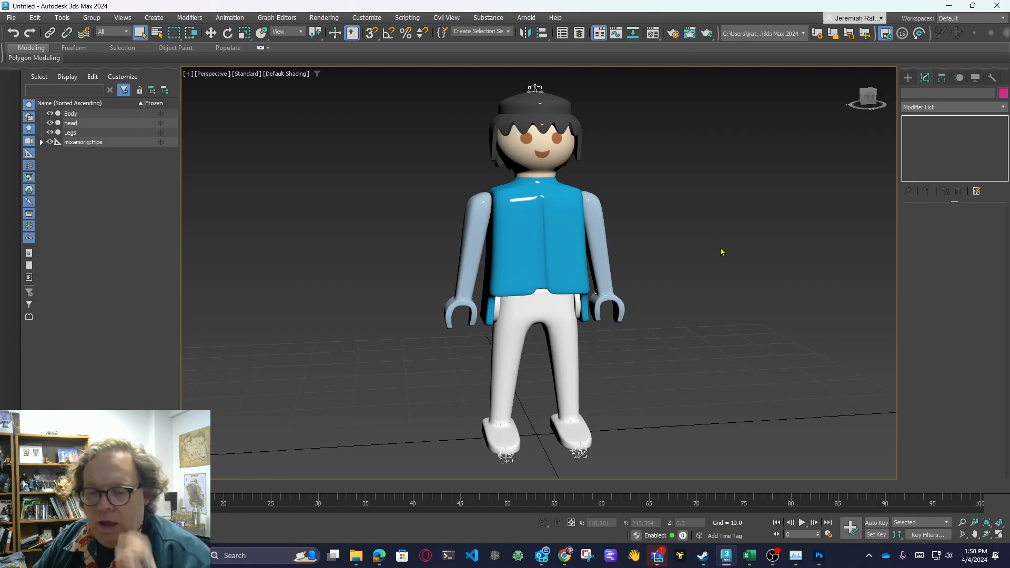
Sample the torso's material into the second material slot and assign body.png from Playmobil_3D_files.fbm as its base color bitmap.
key("m")
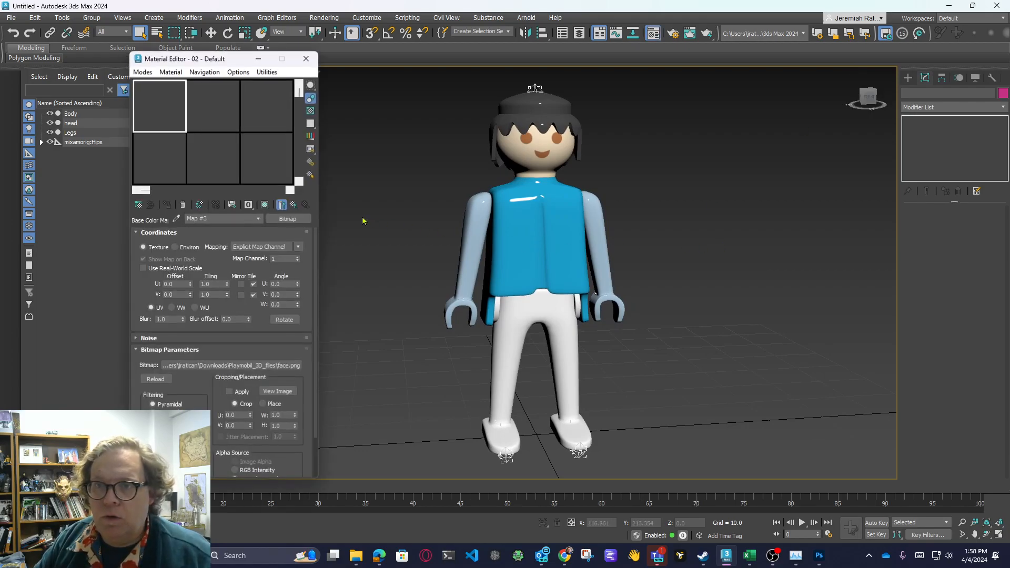
left_click(216, 117)
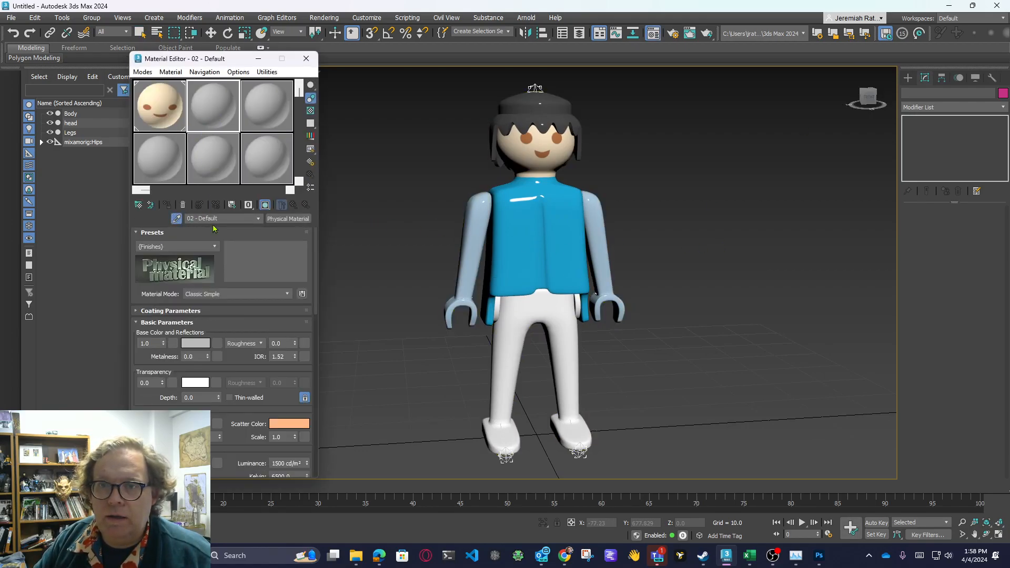
left_click(432, 311)
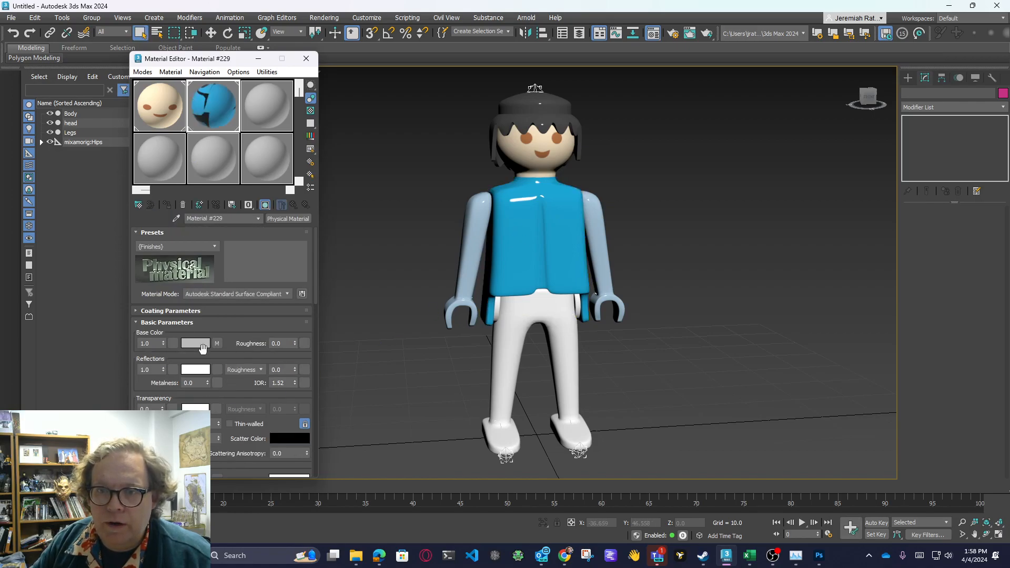
left_click(215, 345)
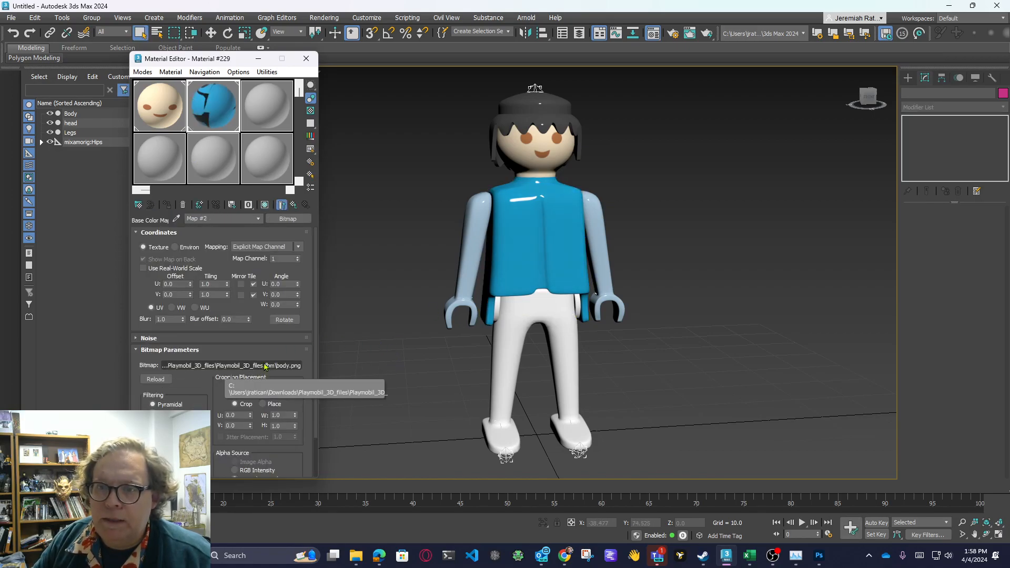
left_click(283, 365)
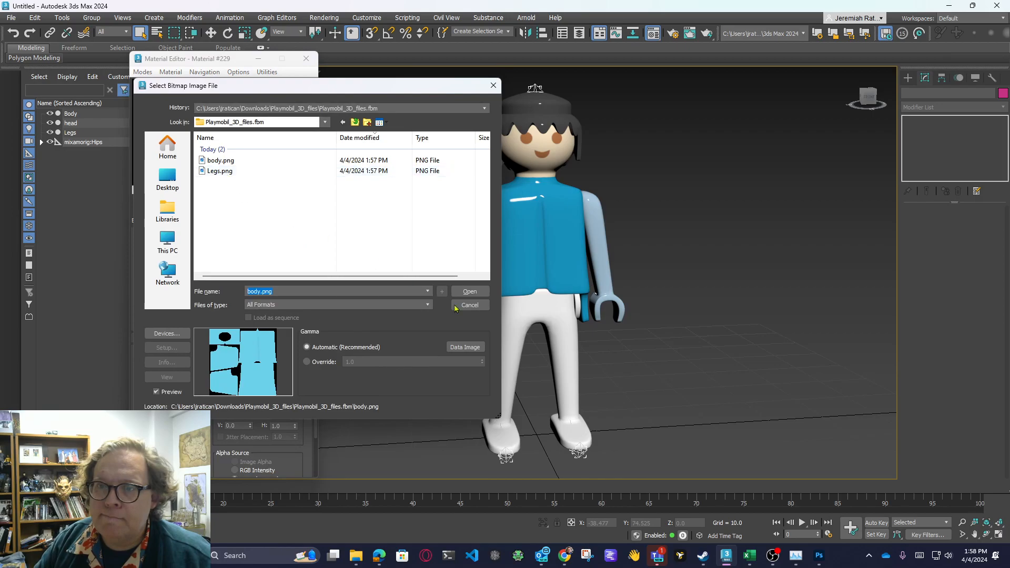
left_click(470, 292)
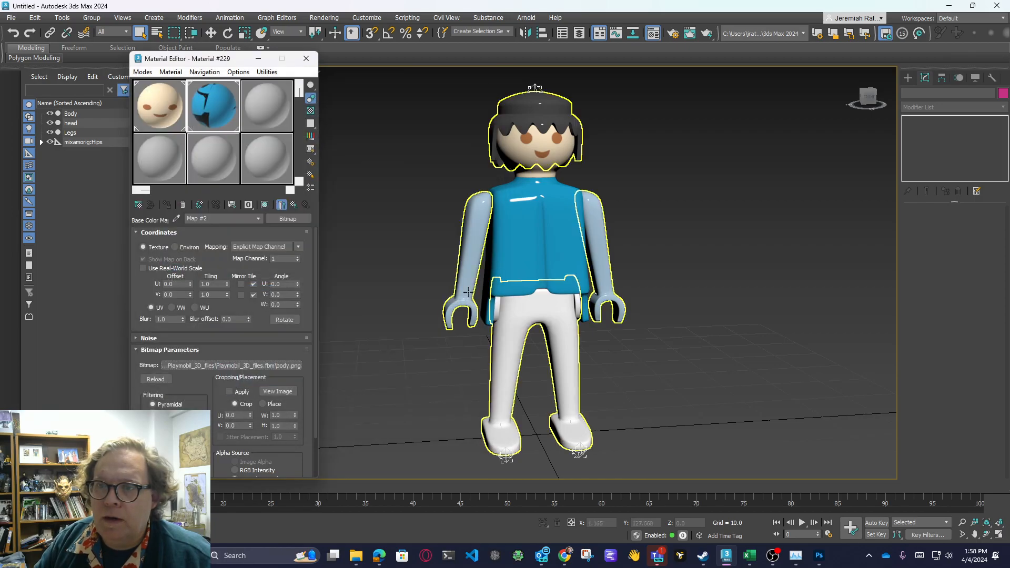
Sample the arm's material into the third material slot, assign Legs.png as its base color bitmap, and close the Material Editor.
left_click(258, 114)
left_click(176, 218)
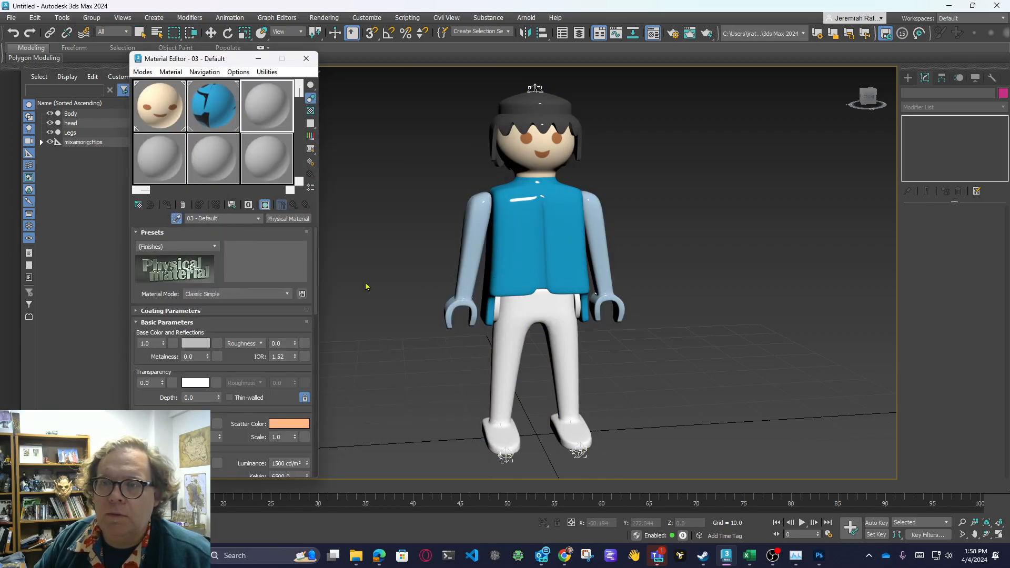
left_click(471, 235)
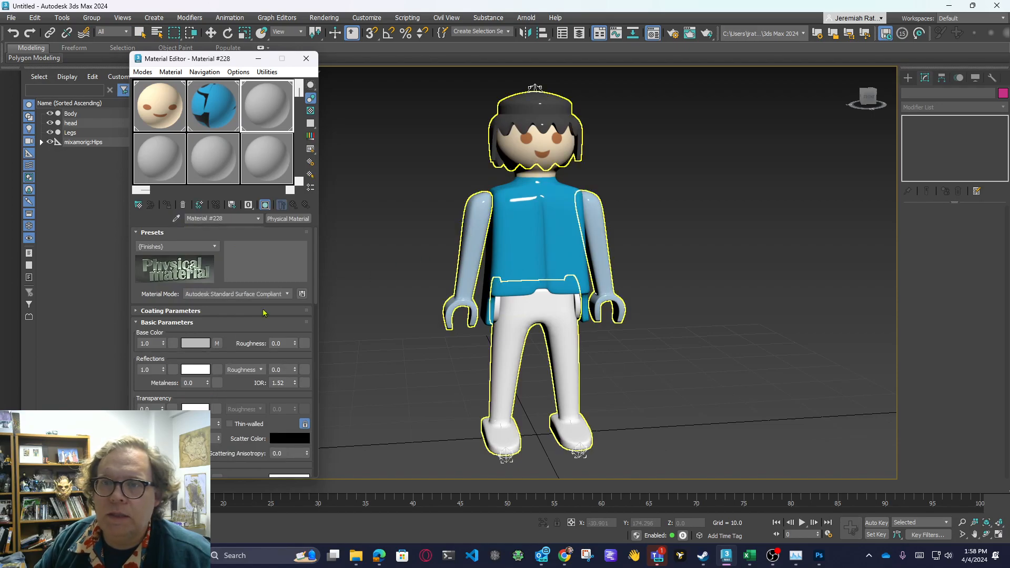
left_click(217, 344)
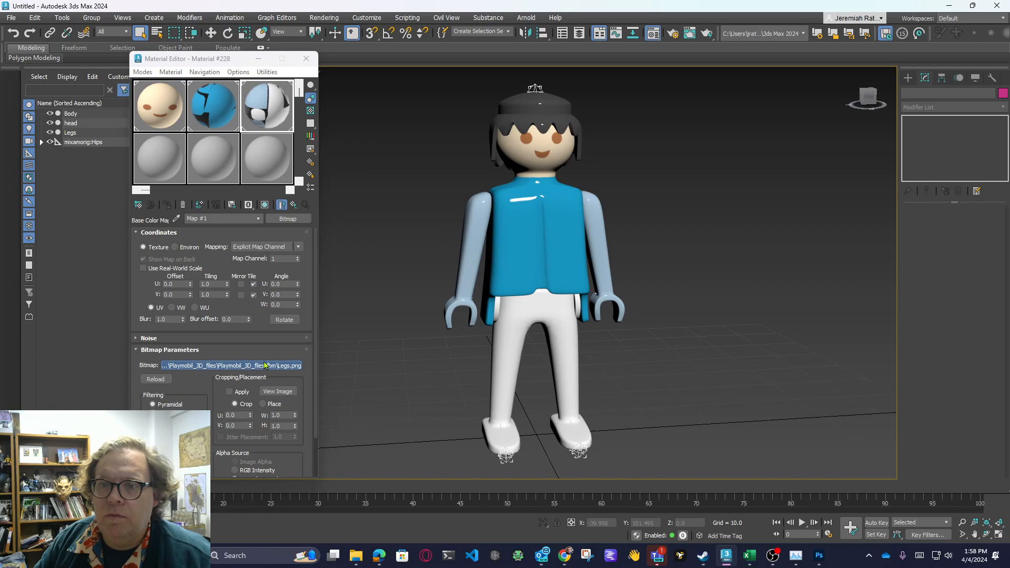
left_click(255, 365)
left_click(469, 291)
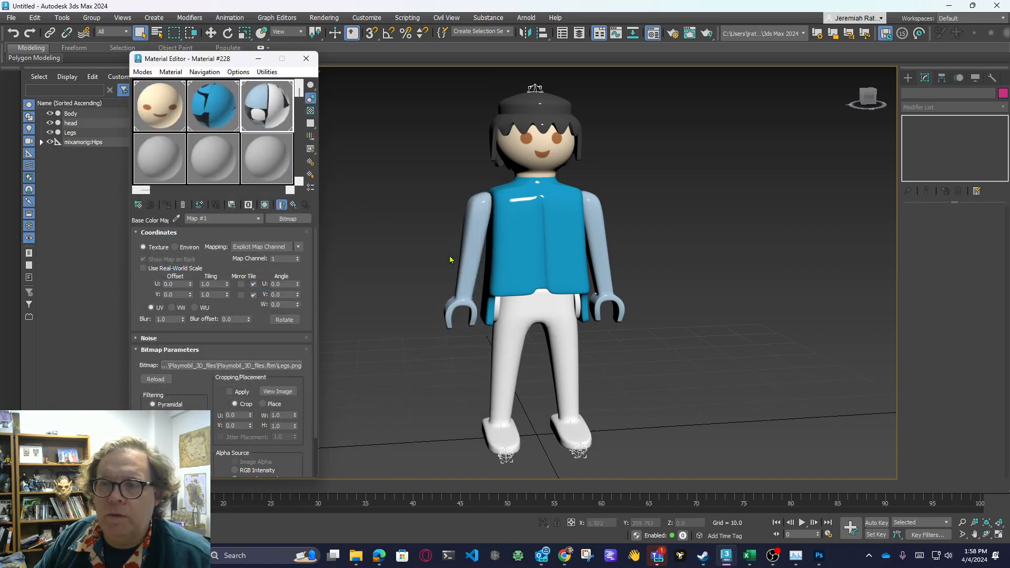
key("m")
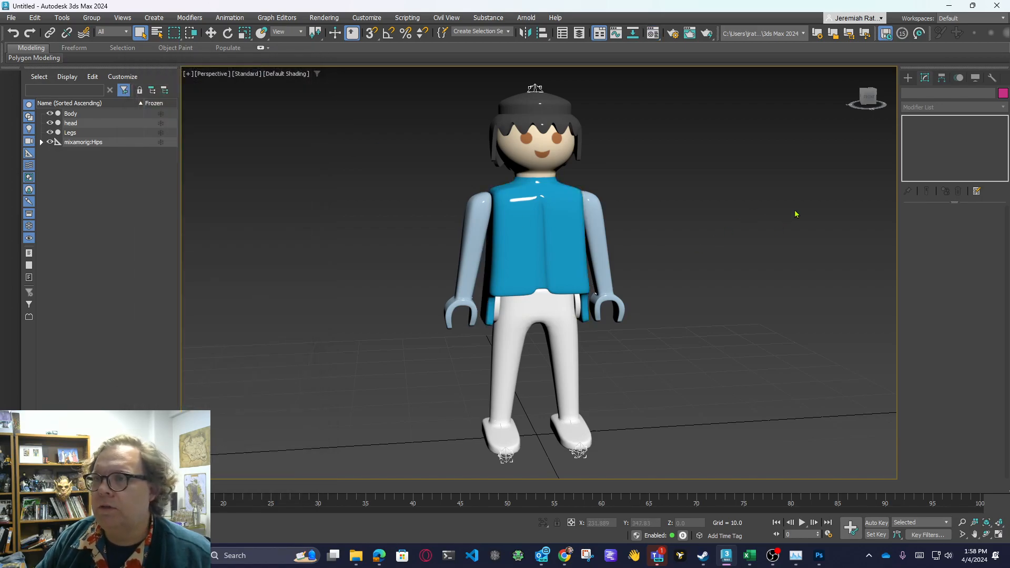
mouse_move(868, 98)
left_mouse_down()
mouse_move(762, 96)
mouse_move(860, 96)
left_mouse_up()
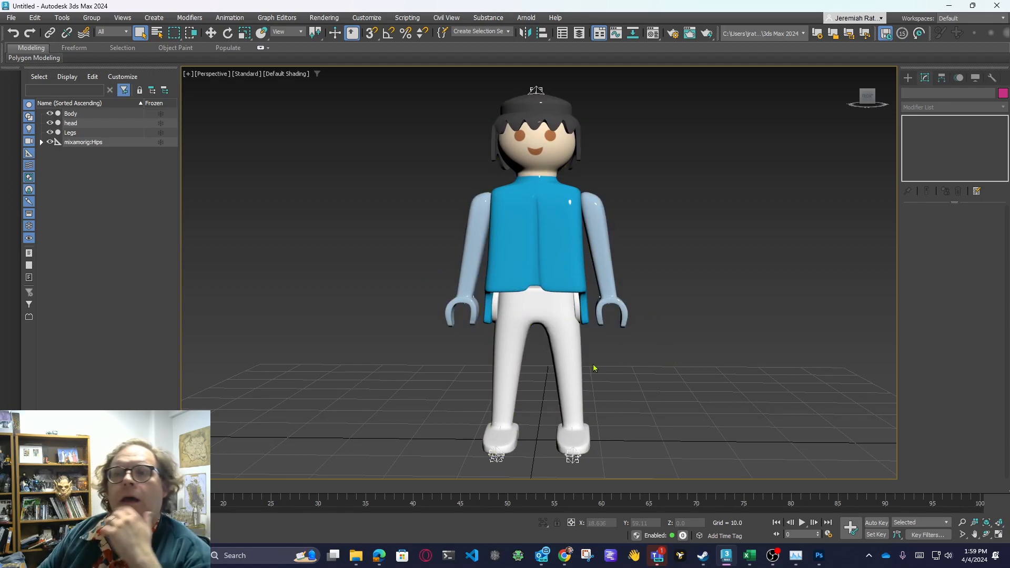
Save the scene as RiggedwithMixamoSkeleton.max in the Playmobil_3D_files folder under Downloads.
left_click(11, 18)
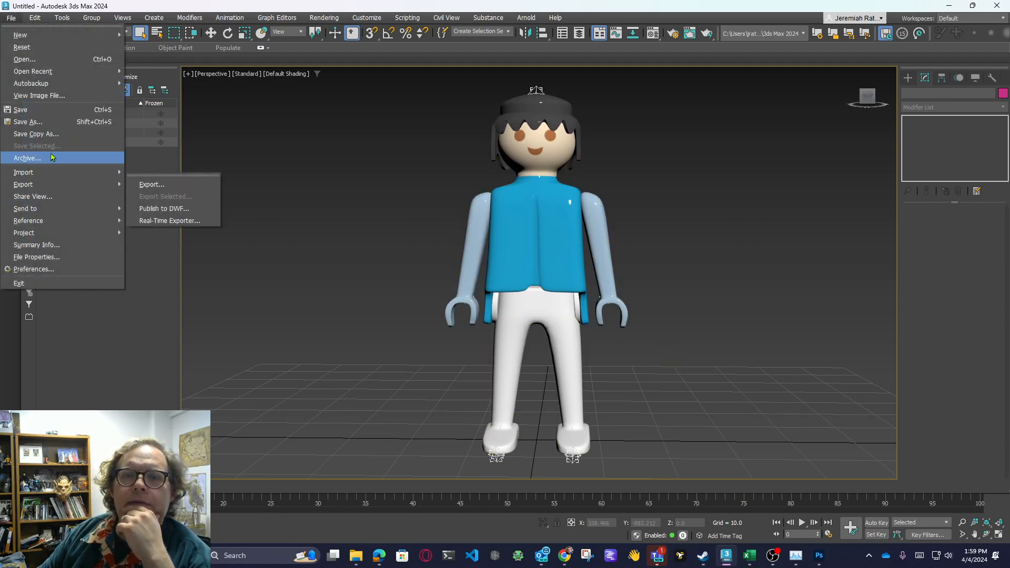
left_click(29, 121)
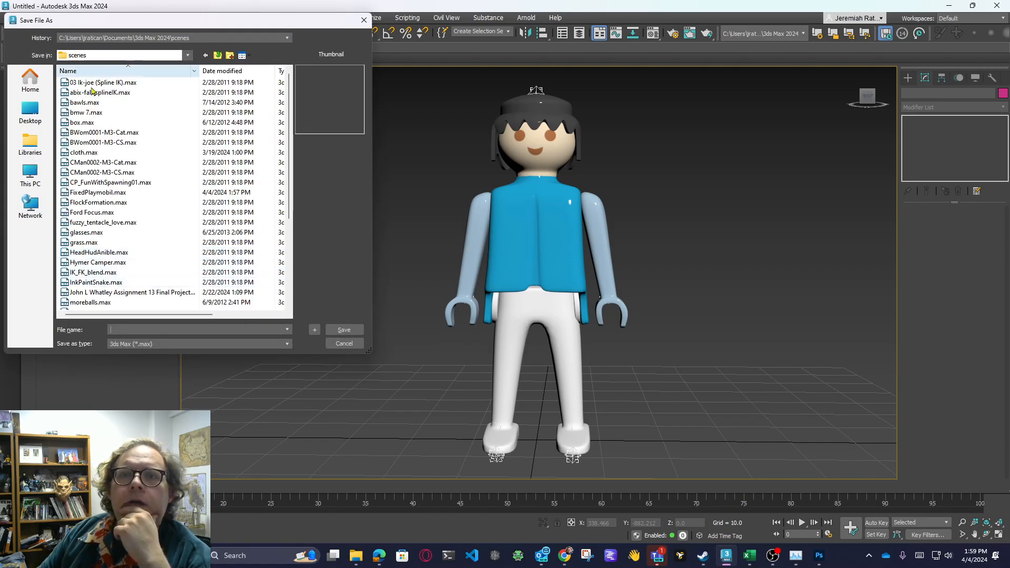
left_click(109, 41)
left_click(34, 45)
left_click(30, 84)
left_click(30, 112)
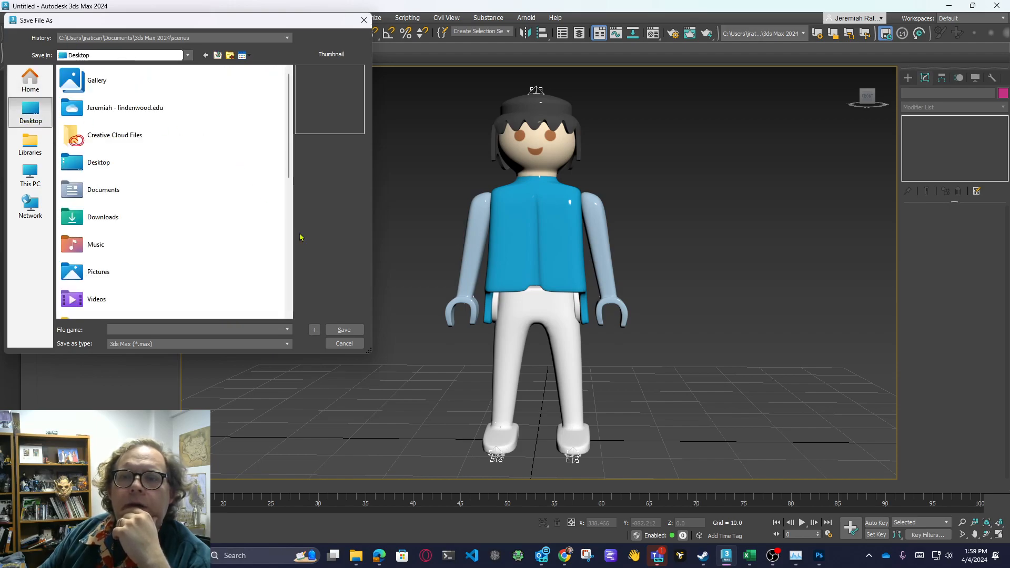
double_click(118, 225)
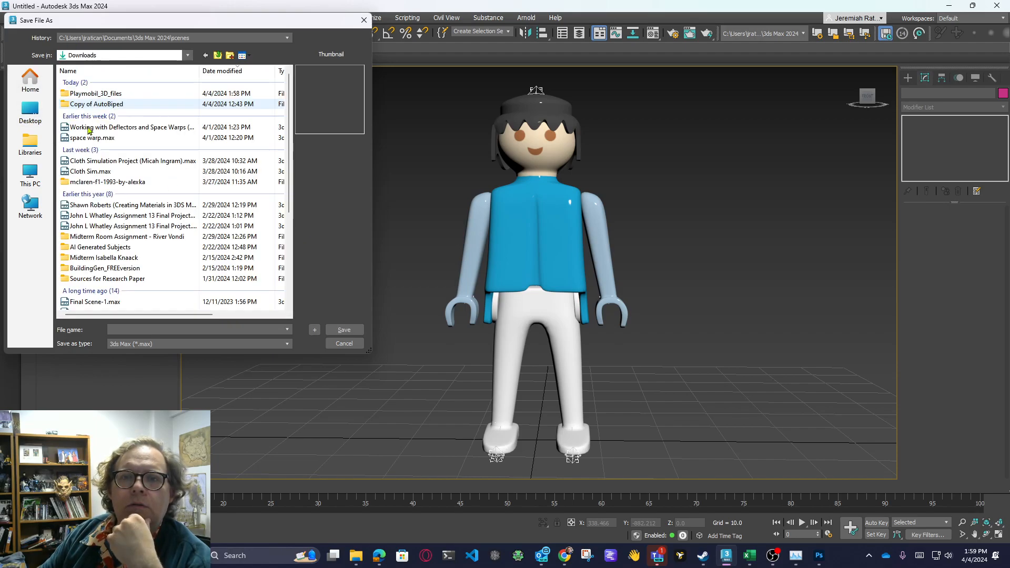
double_click(119, 93)
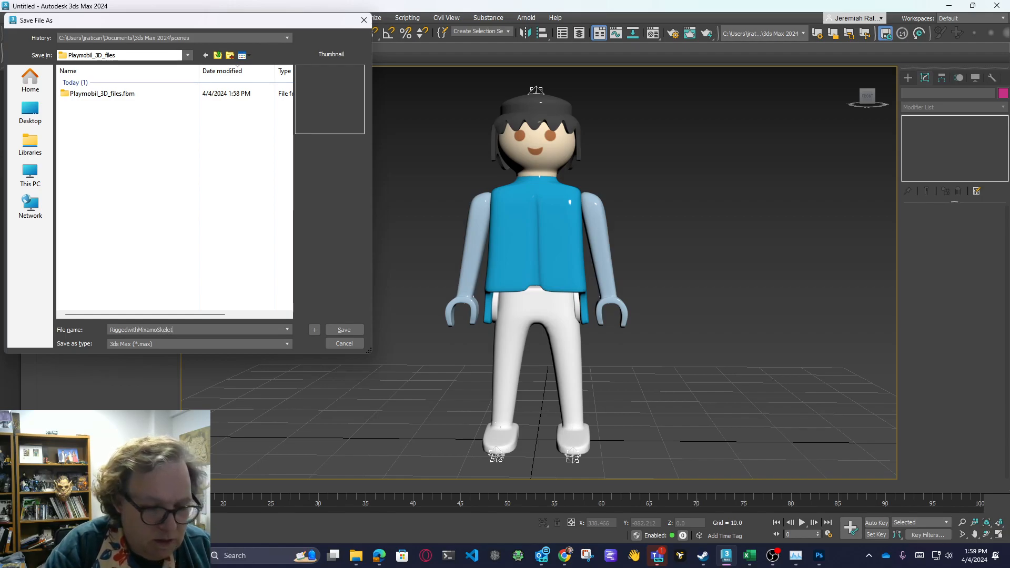
key("Return")
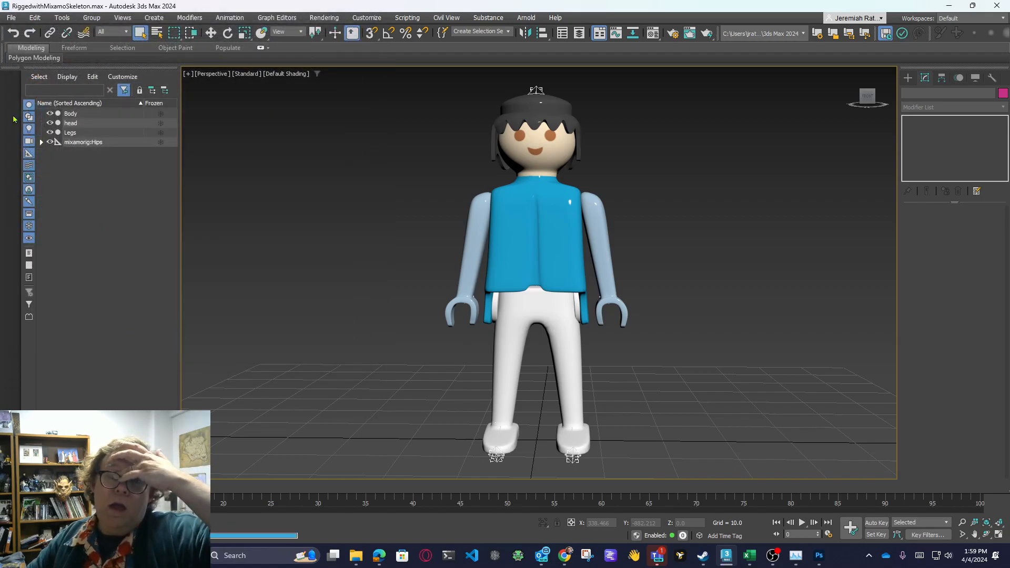
Save the scene again in 3ds Max 2021 format, replacing the existing RiggedwithMixamoSkeleton.max.
left_click(16, 19)
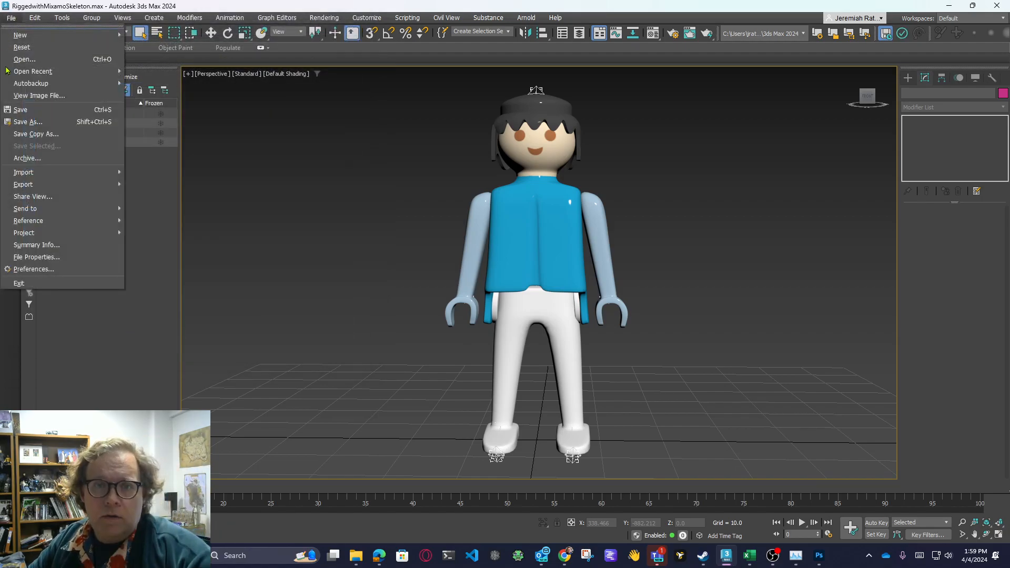
left_click(44, 123)
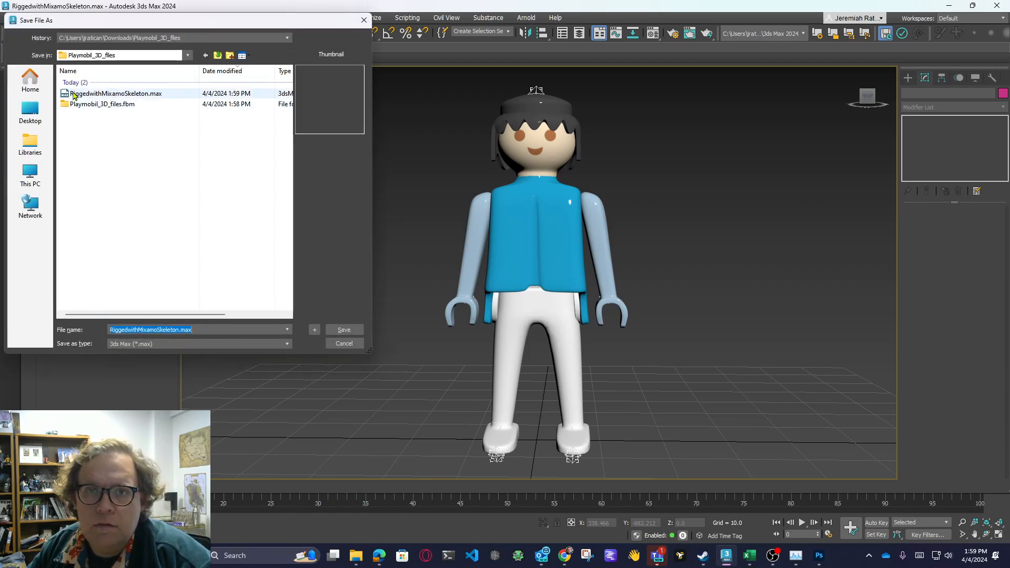
left_click(165, 344)
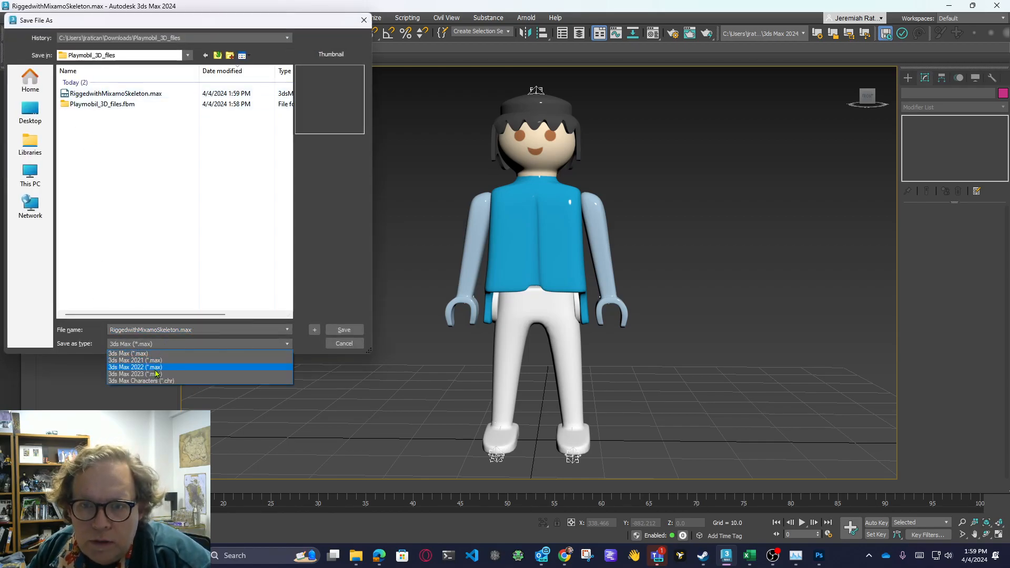
left_click(154, 360)
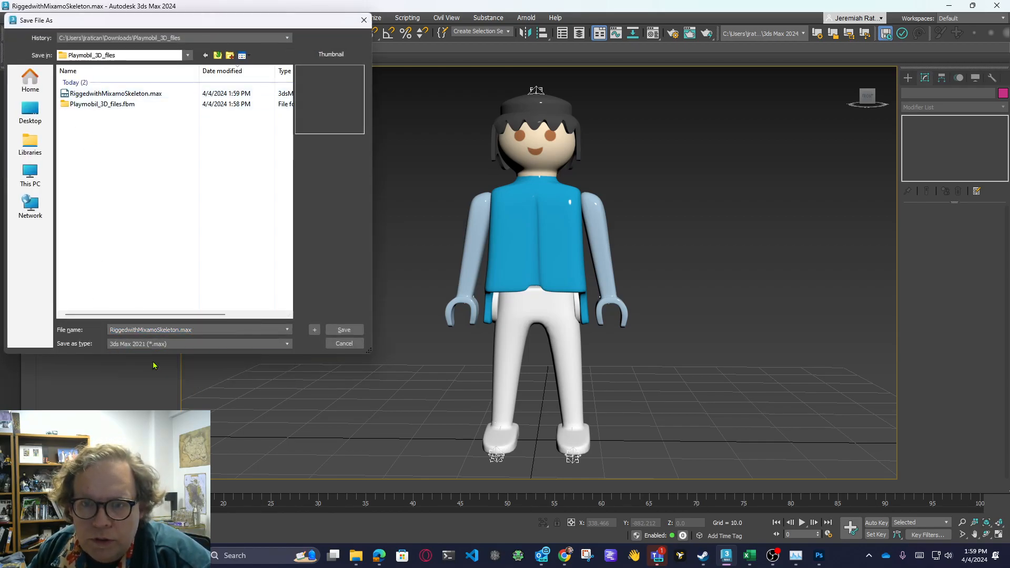
left_click(177, 345)
left_click(314, 294)
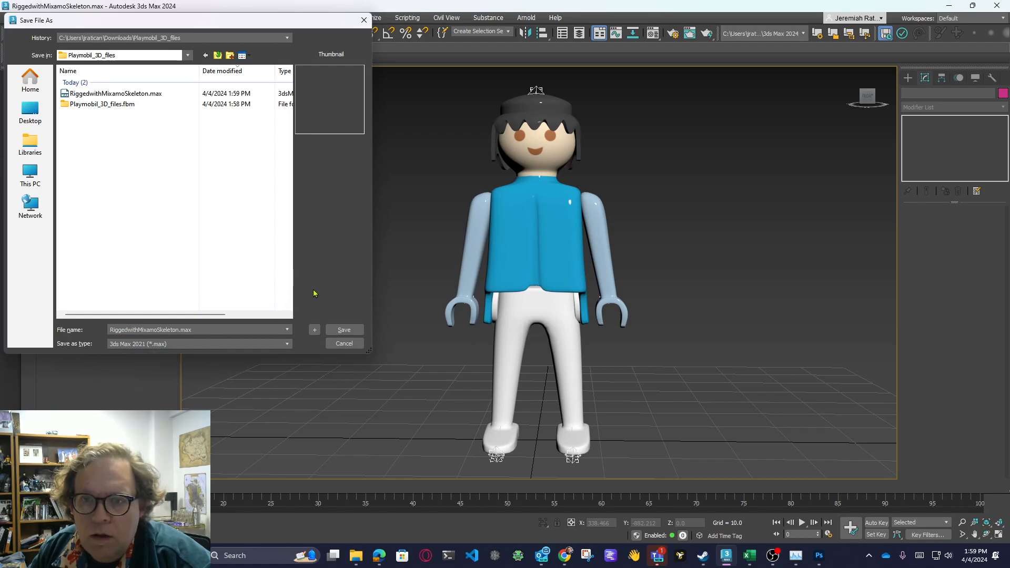
left_click(344, 330)
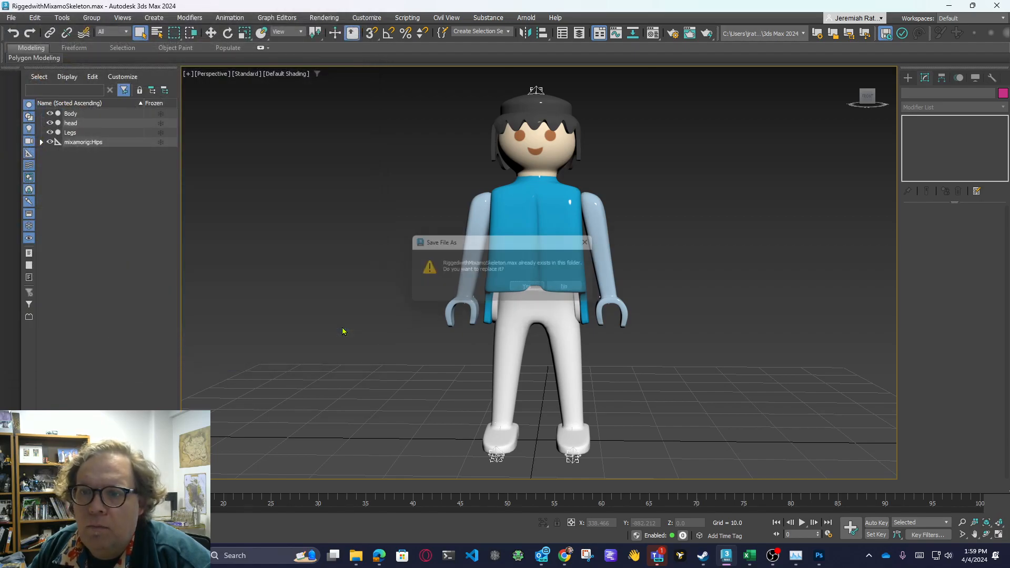
left_click(527, 289)
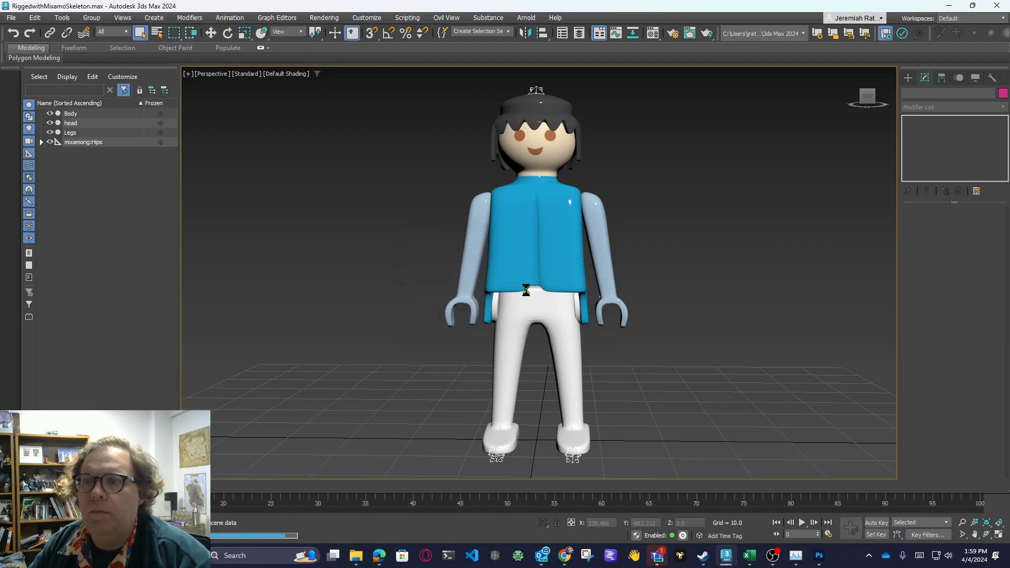
Switch to File Explorer and show the contents of the Playmobil_3D_files folder.
left_click(726, 327)
left_click(868, 97)
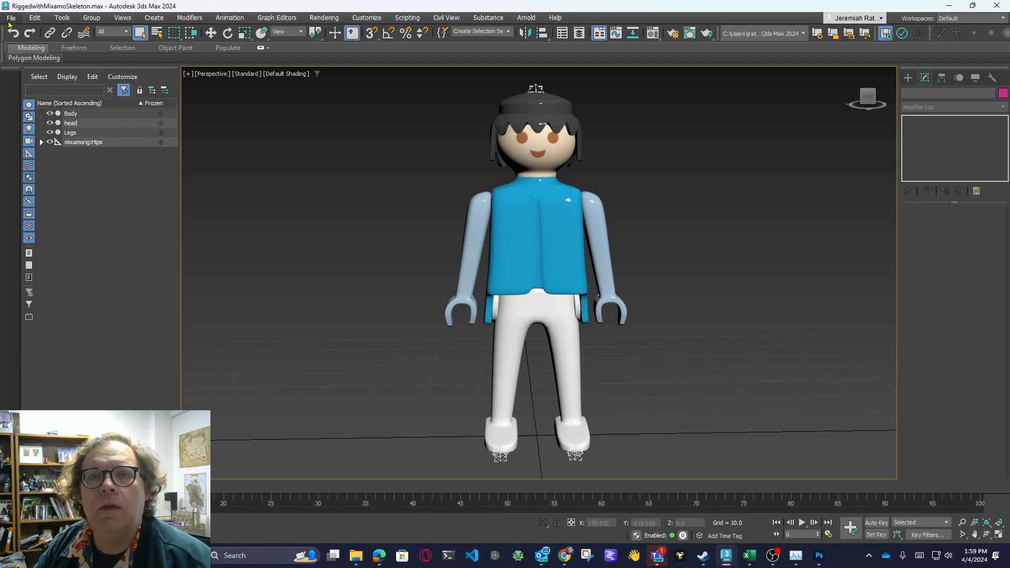
mouse_move(356, 555)
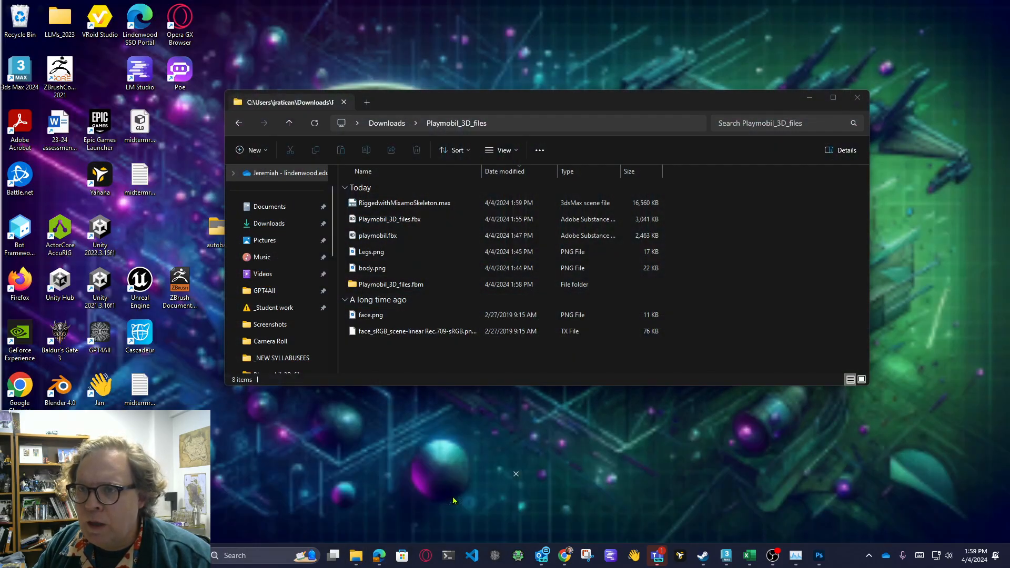
Open the AutoBiped subfolder of the Copy of AutoBiped folder in Downloads.
left_click(471, 505)
left_click(387, 123)
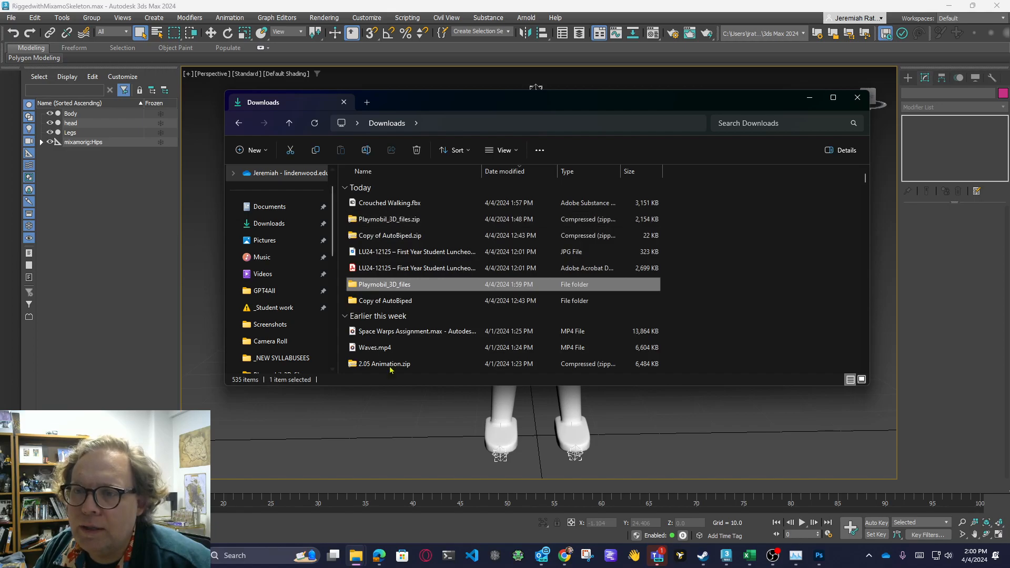
double_click(392, 301)
double_click(370, 204)
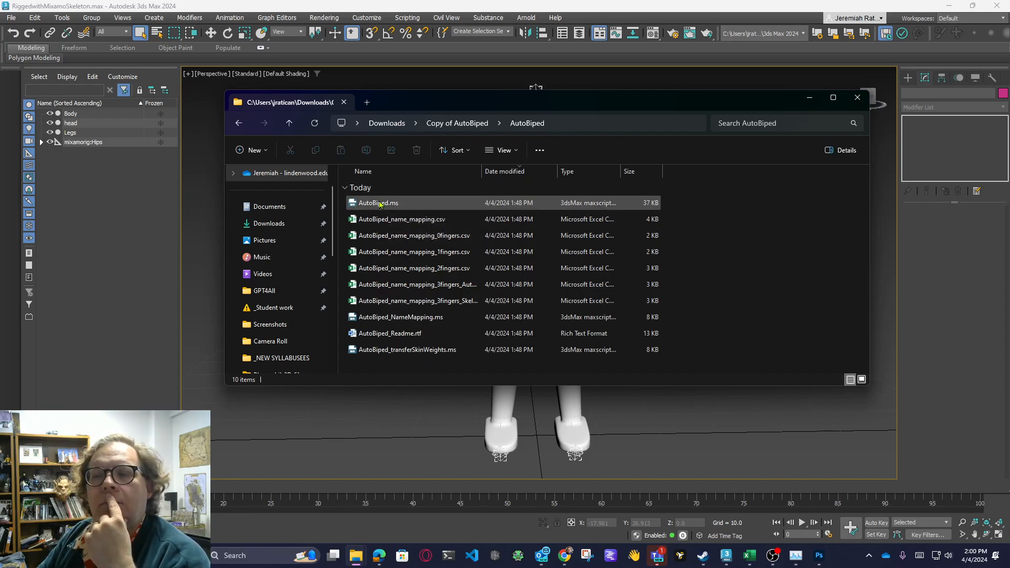
Run the AutoBiped.ms script in 3ds Max, create the biped from the Mixamo skeleton, and close the Auto-Biped dialog.
left_click_drag(379, 204, 375, 420)
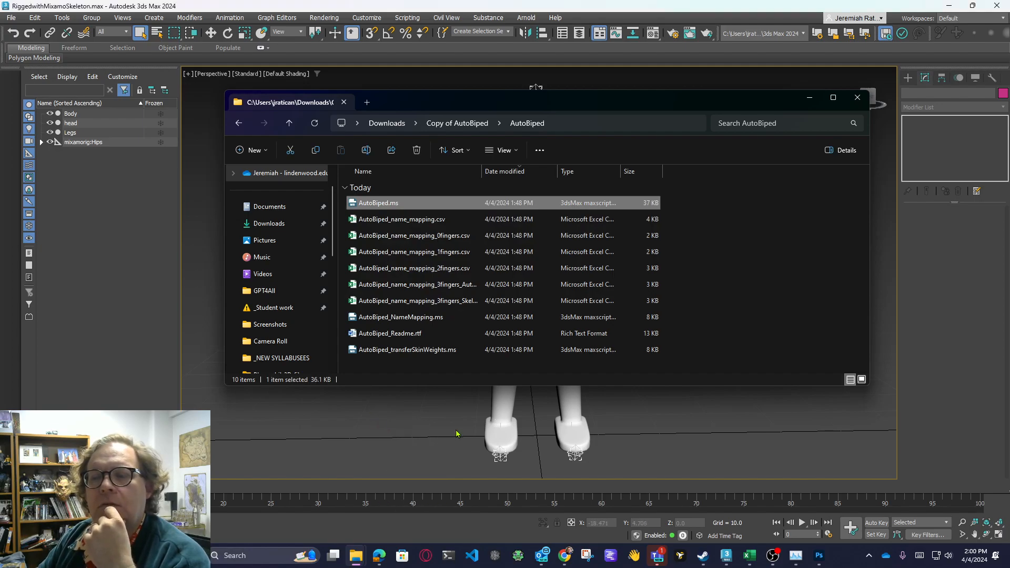
left_click(810, 99)
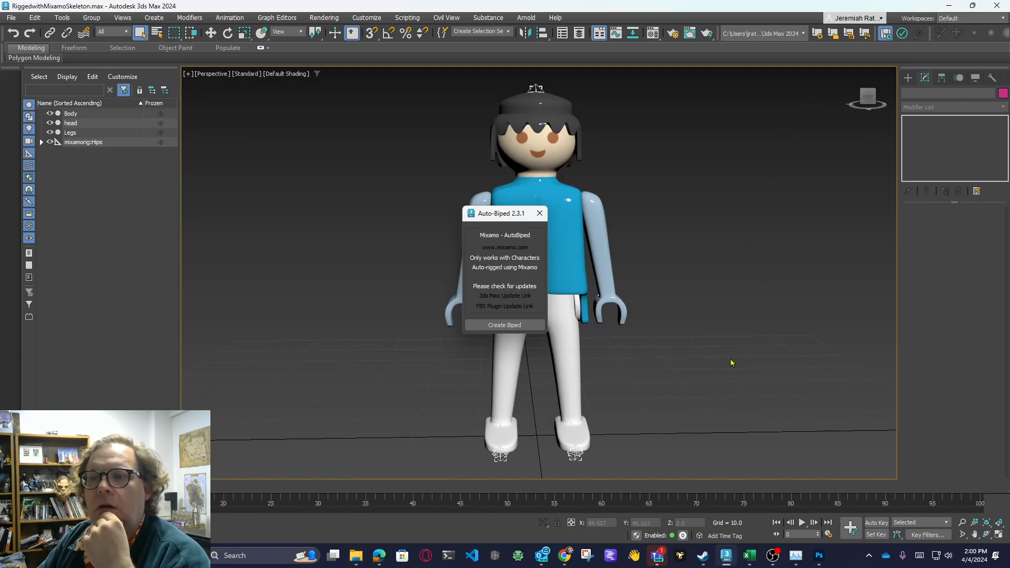
left_click(525, 326)
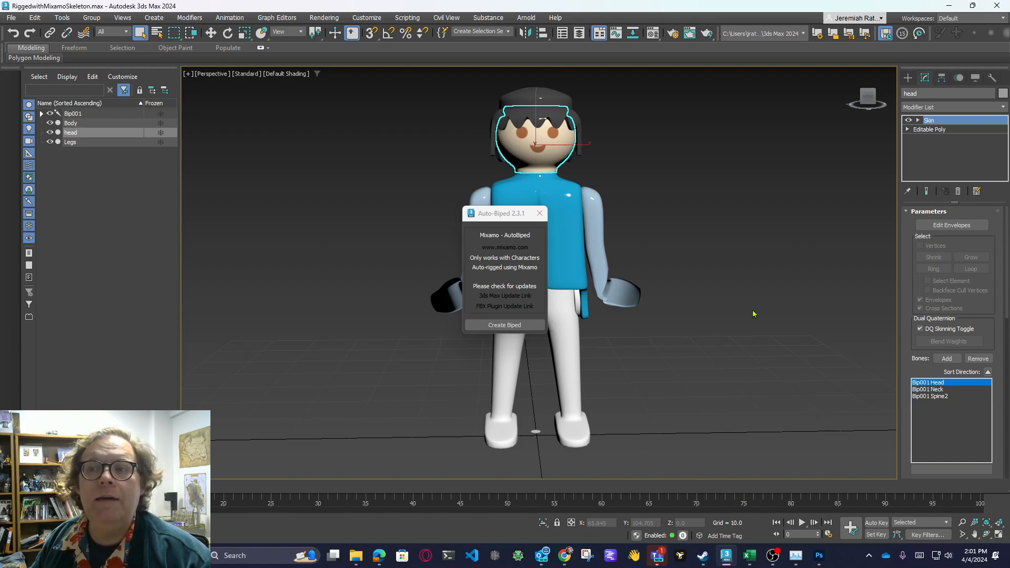
left_click(539, 214)
Examine the left hand's Skin envelope and weight colors on the Legs mesh, and leave envelope editing.
middle_click_drag(654, 306, 607, 272)
left_click(535, 248)
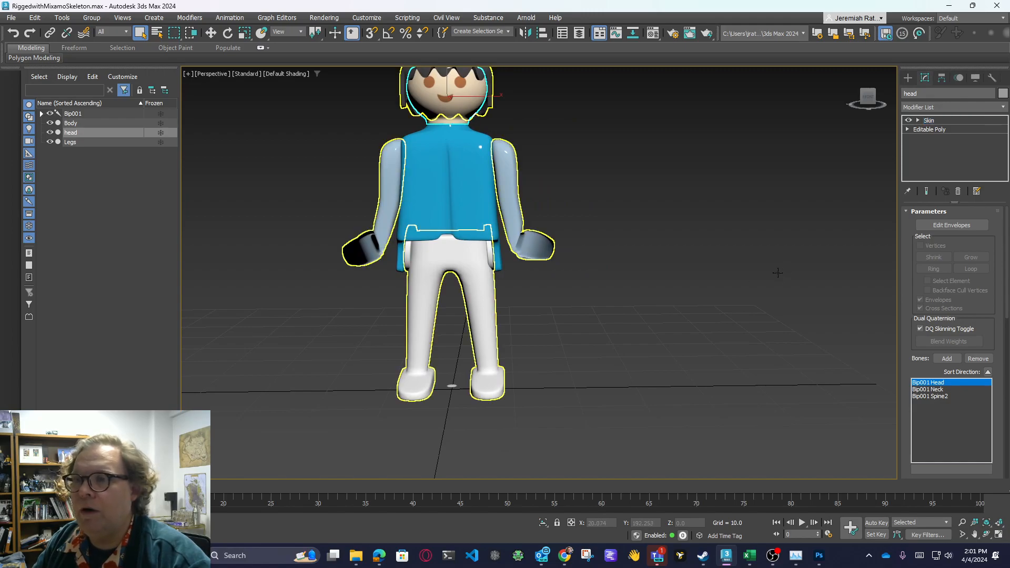
left_click(146, 140)
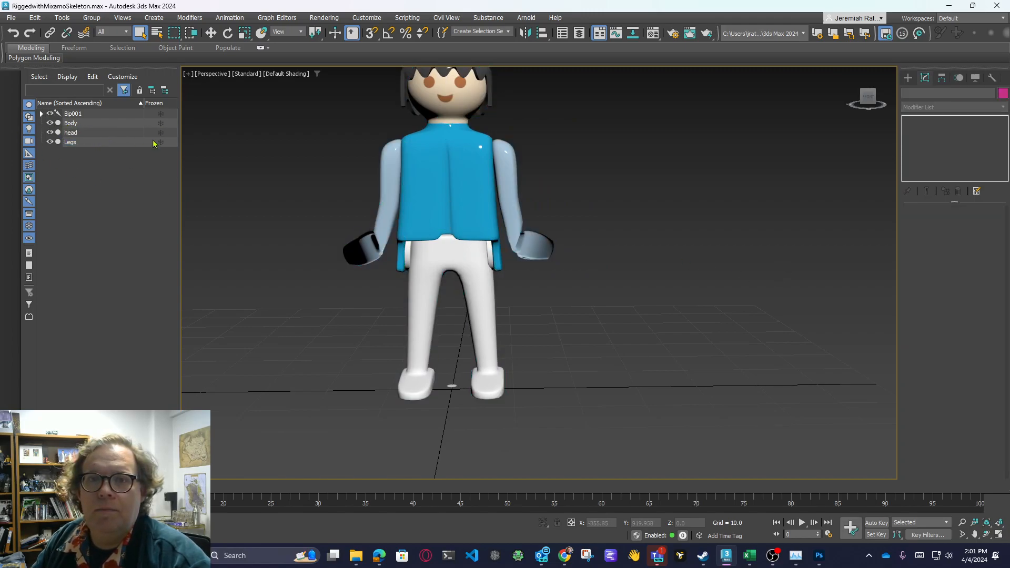
left_click(41, 113)
left_click(539, 250)
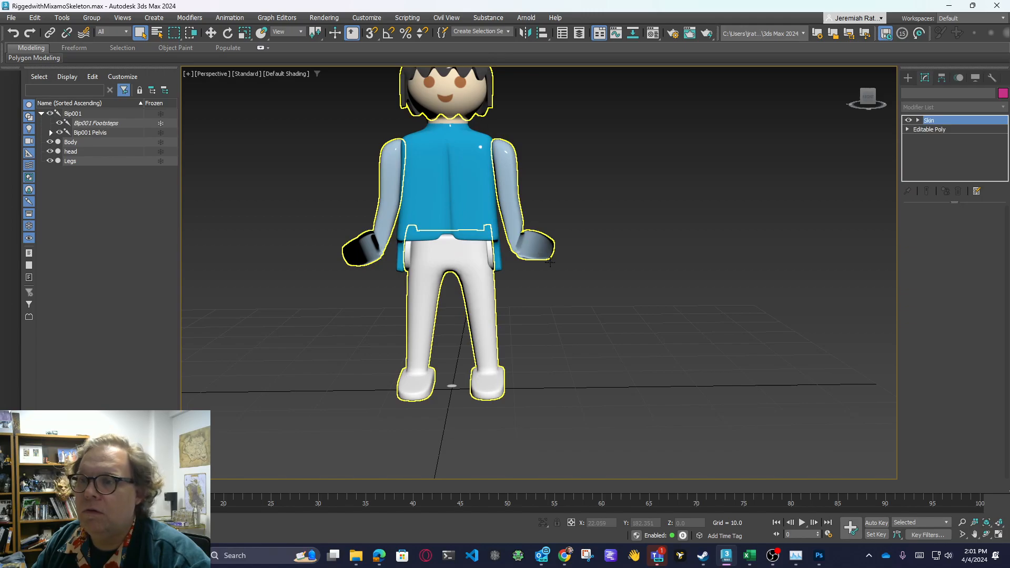
left_click(937, 121)
left_click(918, 120)
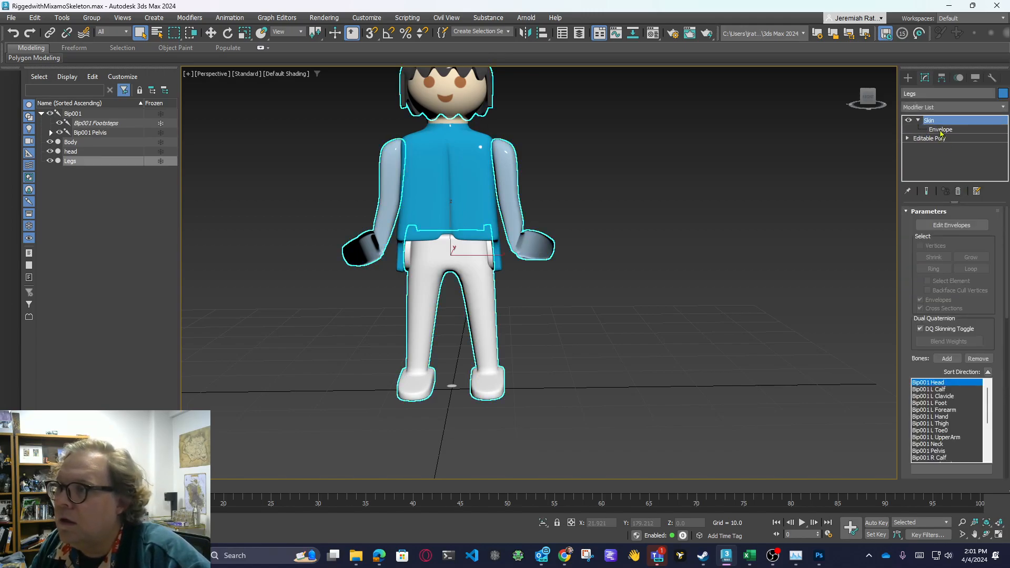
left_click(940, 130)
left_click(516, 237)
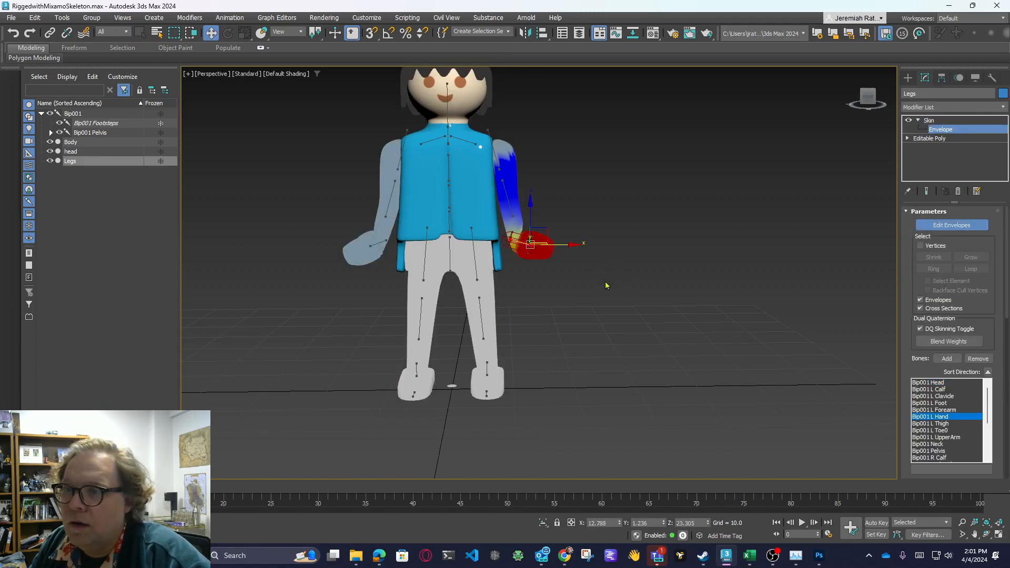
scroll(609, 286, "up", 6)
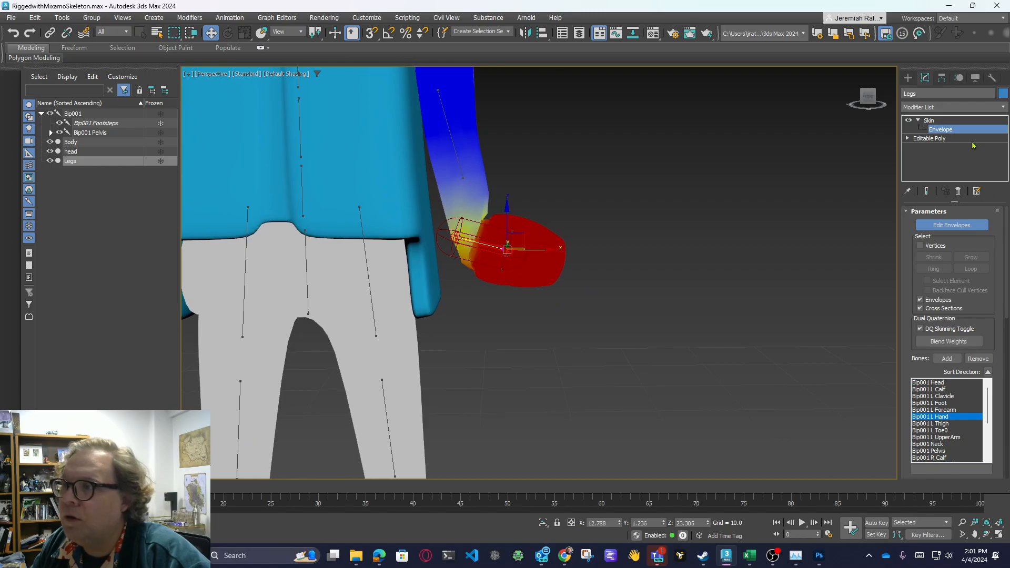
left_click(929, 121)
left_click(718, 279)
Expand the Bip001 hierarchy in the Scene Explorer from the pelvis through the spine bones to the neck.
left_click(76, 114)
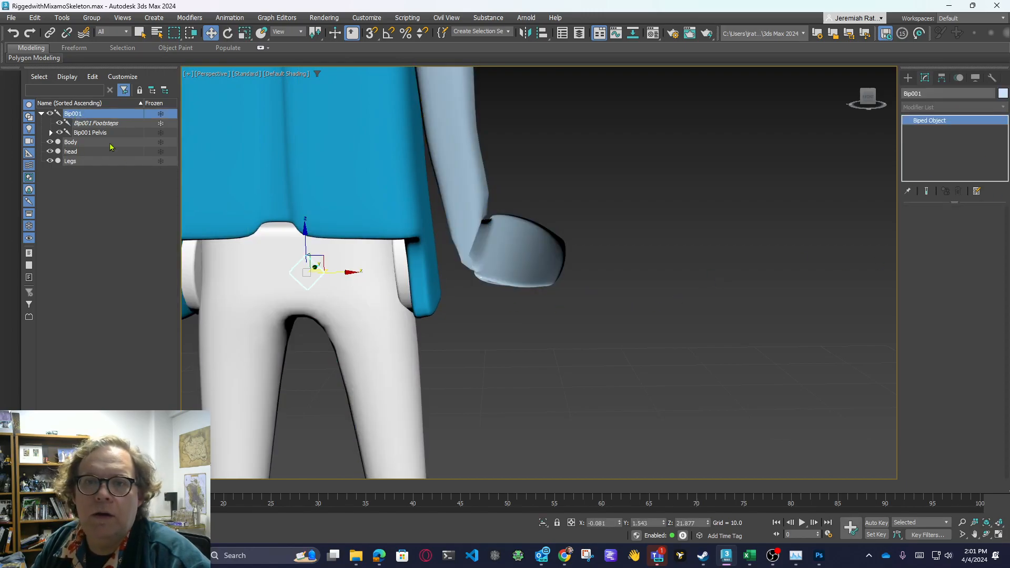
left_click(48, 133)
left_click(51, 133)
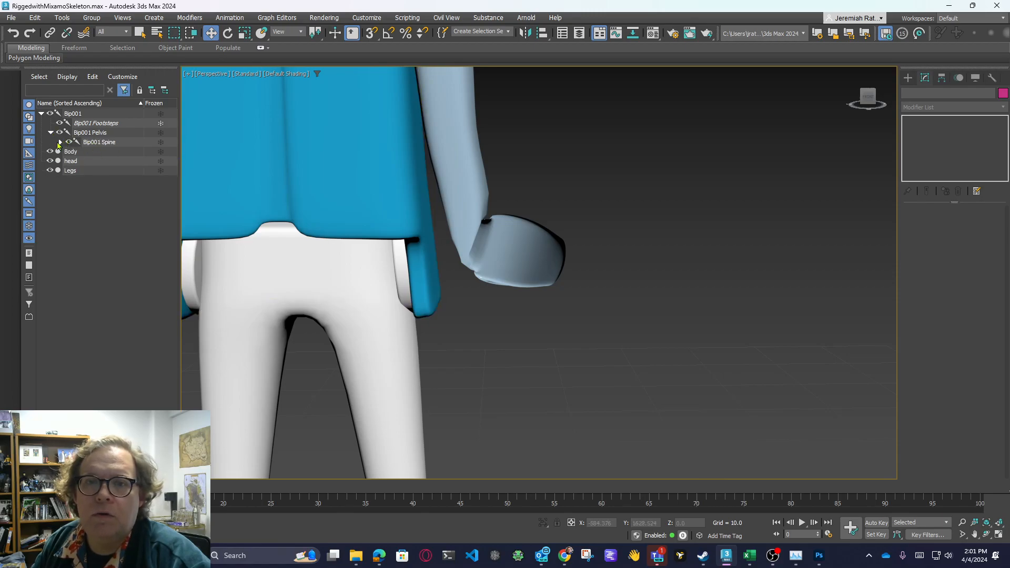
left_click(60, 142)
left_click(69, 171)
left_click(79, 180)
left_click(88, 189)
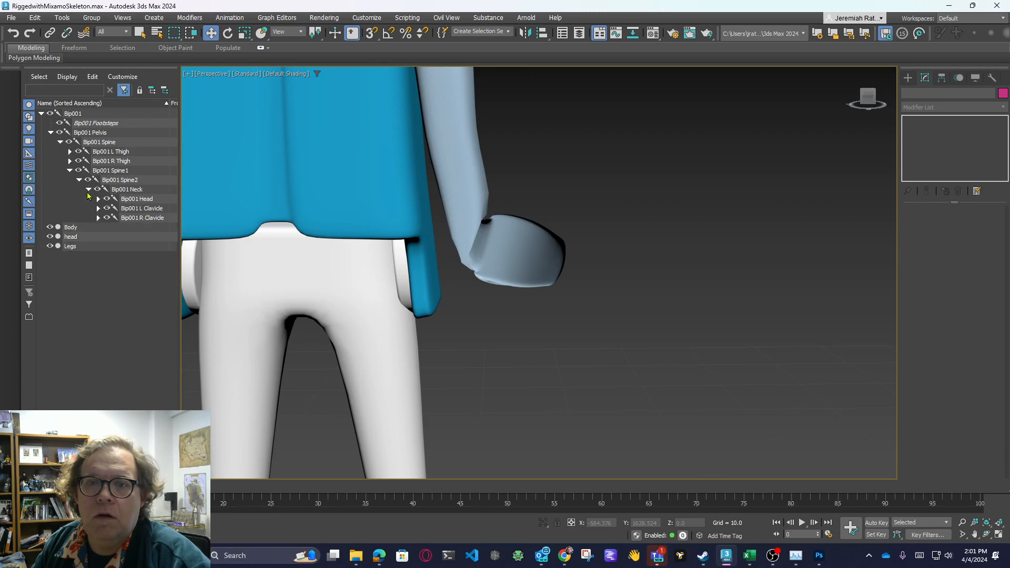
Expand both clavicle chains down to the hand bones and widen the Scene Explorer so the full names can be read.
left_click(98, 209)
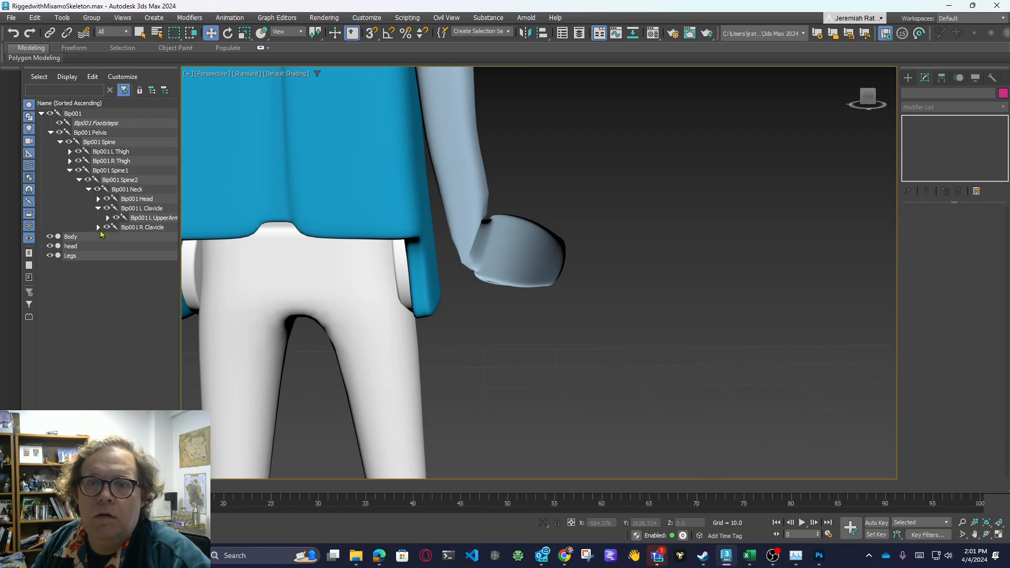
left_click(98, 228)
left_click(107, 219)
left_click(108, 246)
left_click(117, 256)
left_click(116, 227)
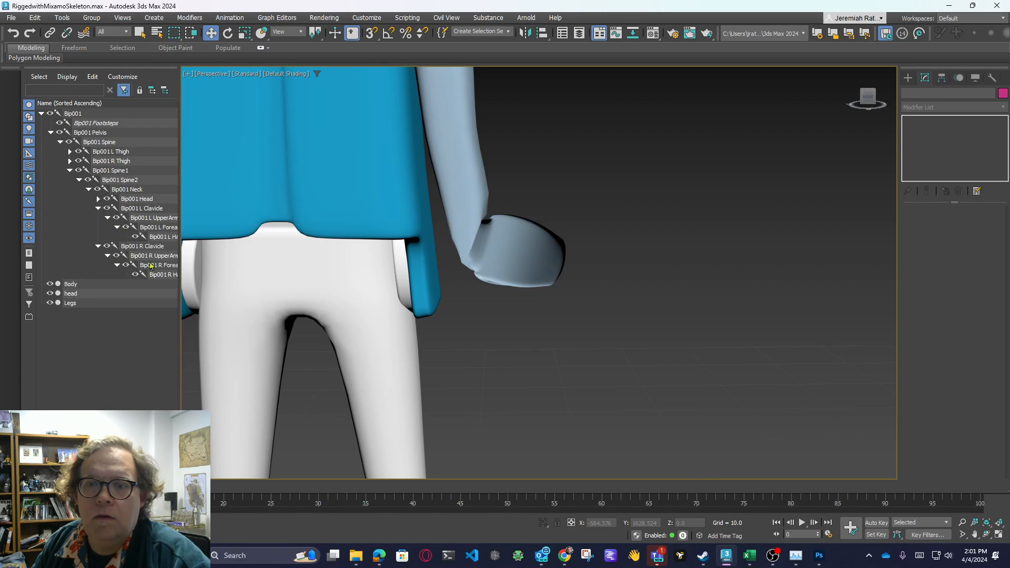
left_click_drag(182, 370, 311, 363)
Rotate the Bip001 L Hand bone so the left hand points downward from the forearm with its claw opening facing the front.
scroll(553, 380, "down", 3)
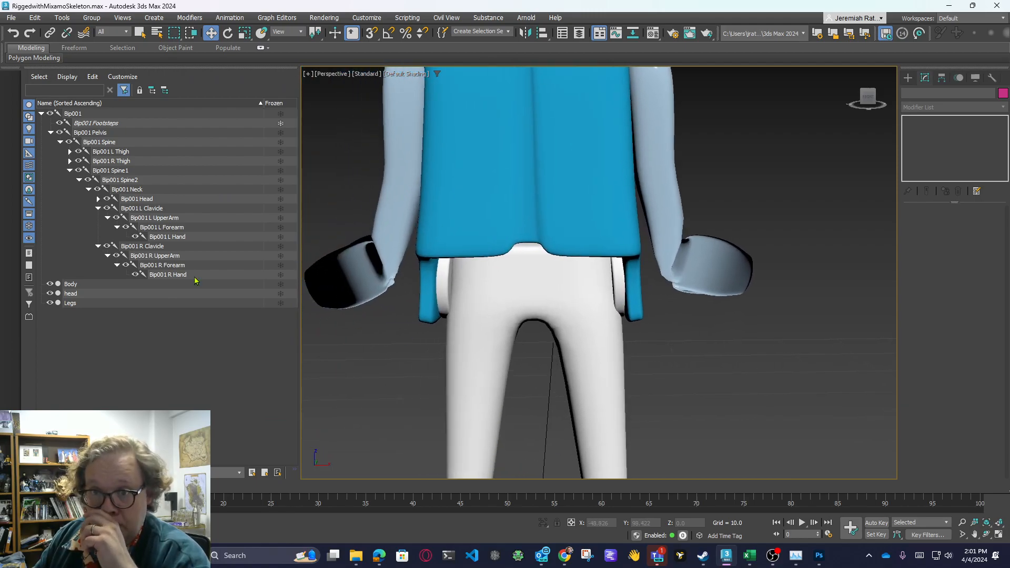
left_click(700, 265)
middle_click_drag(783, 351, 766, 362)
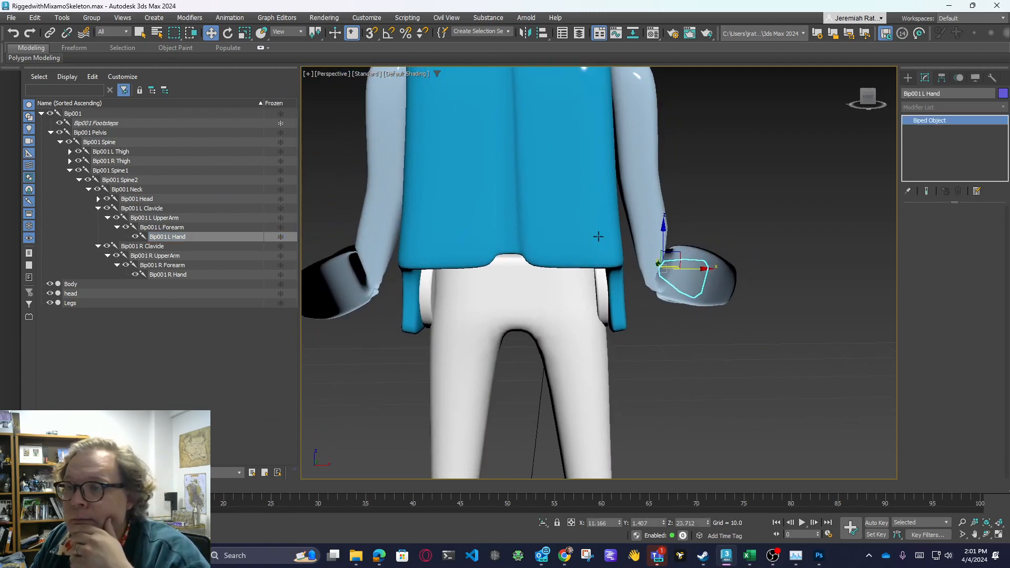
key("e")
left_click_drag(695, 247, 692, 303)
left_click_drag(667, 247, 628, 241)
middle_click_drag(629, 241, 800, 171, "alt")
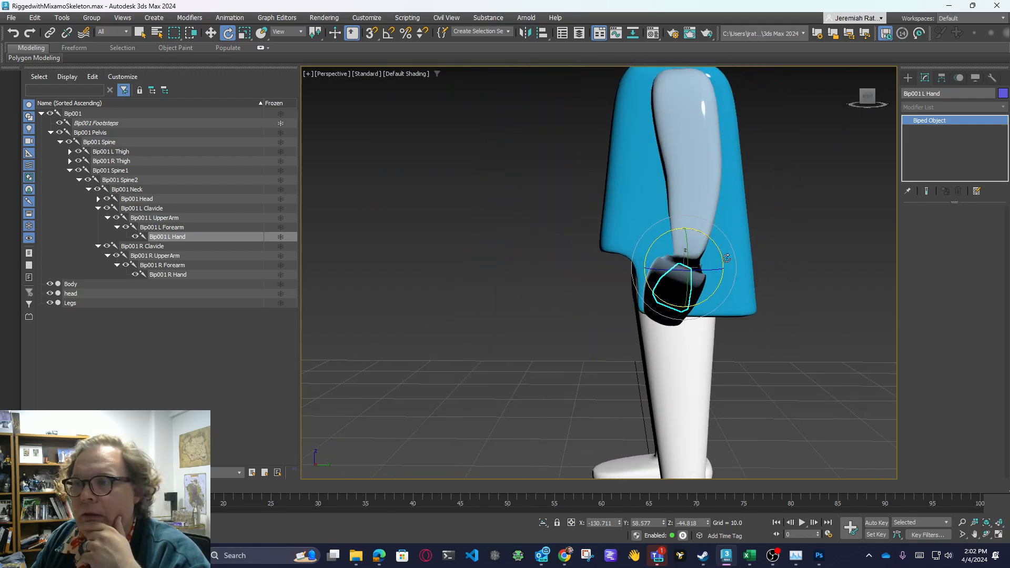
Refine the left hand bone's rotation from the side, undoing the first attempt, and return to the front view.
left_click_drag(717, 256, 719, 247)
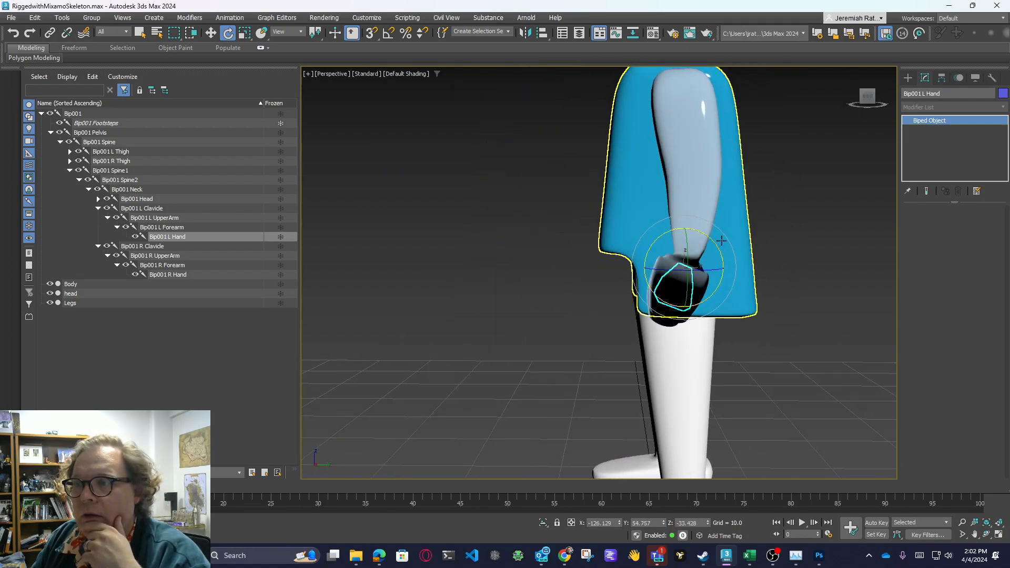
key("ctrl+z")
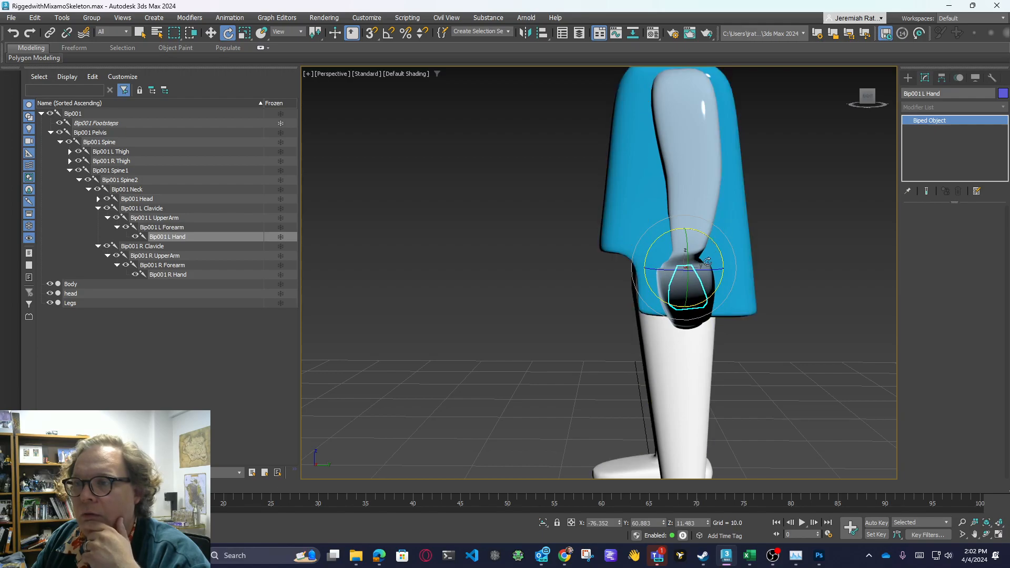
left_click_drag(689, 251, 721, 255)
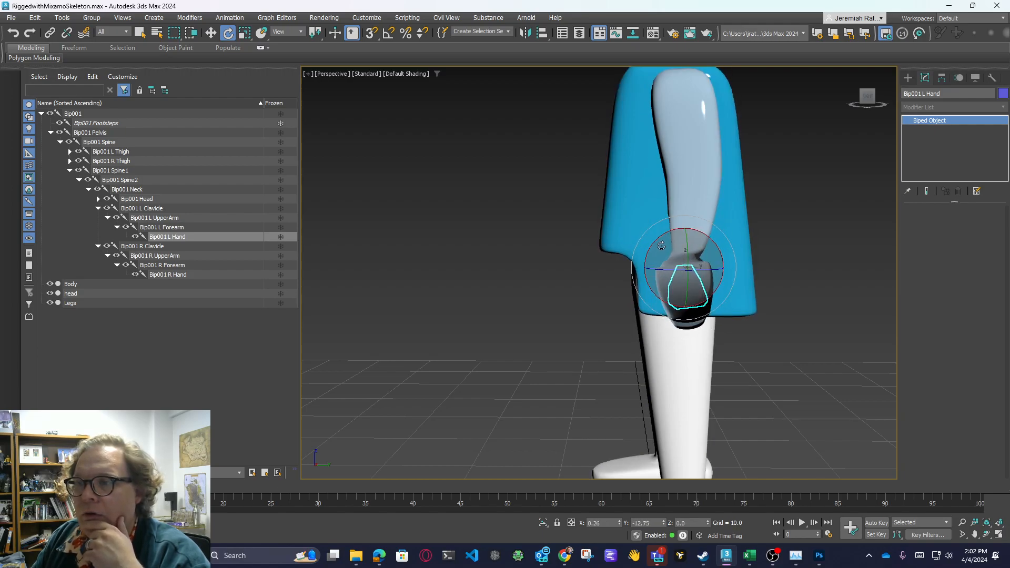
left_click_drag(650, 284, 627, 268)
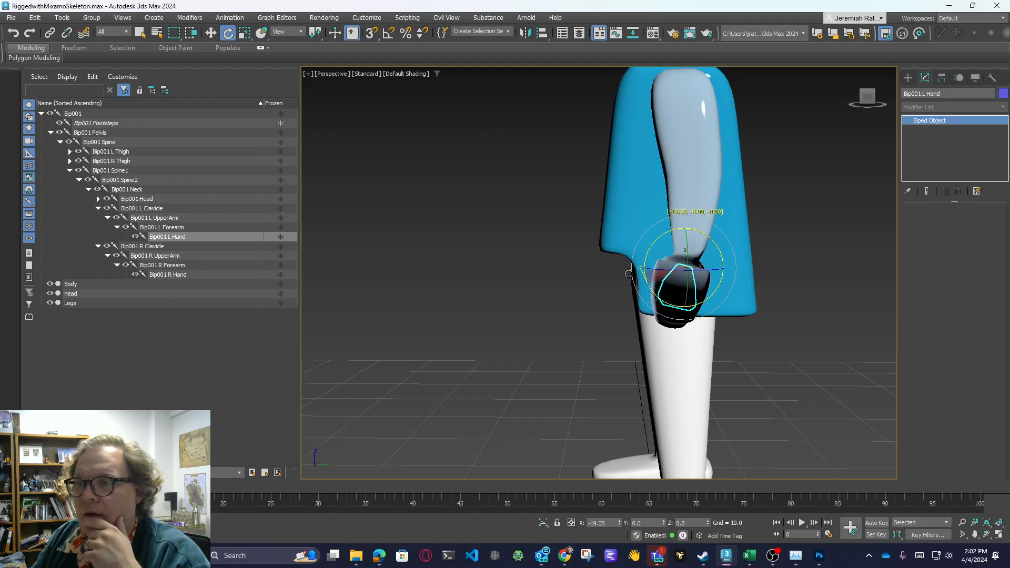
left_click(865, 102)
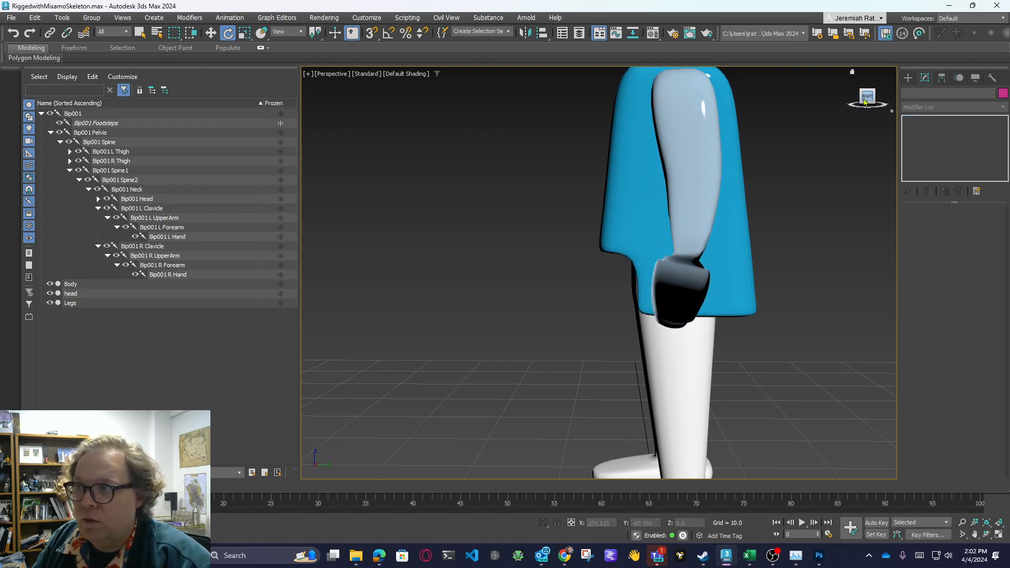
left_click(865, 101)
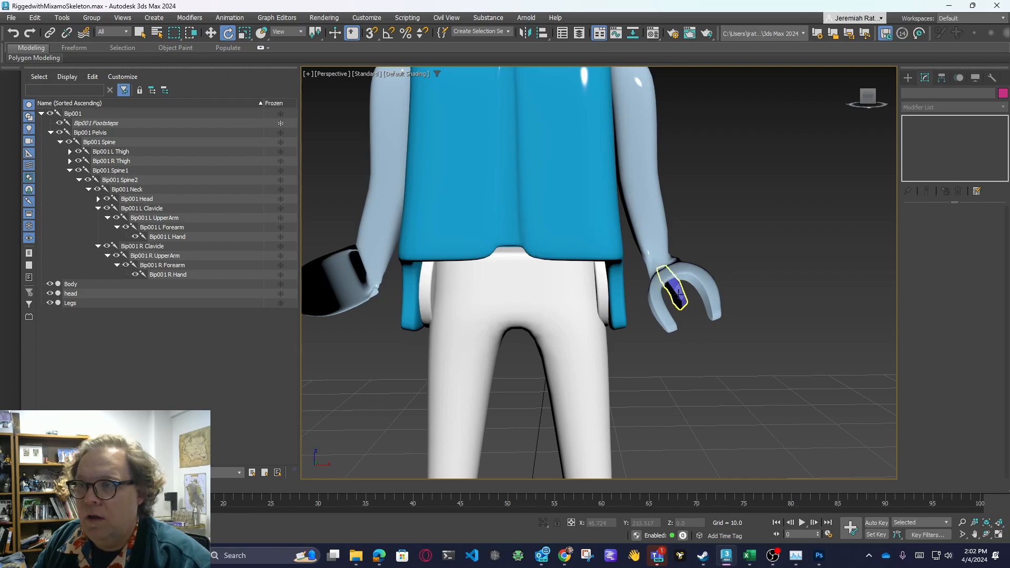
Rotate the Bip001 L Hand bone slightly from the front to straighten the claw under the wrist, and deselect it.
left_click(678, 292)
left_click_drag(696, 249, 650, 255)
left_click(740, 221)
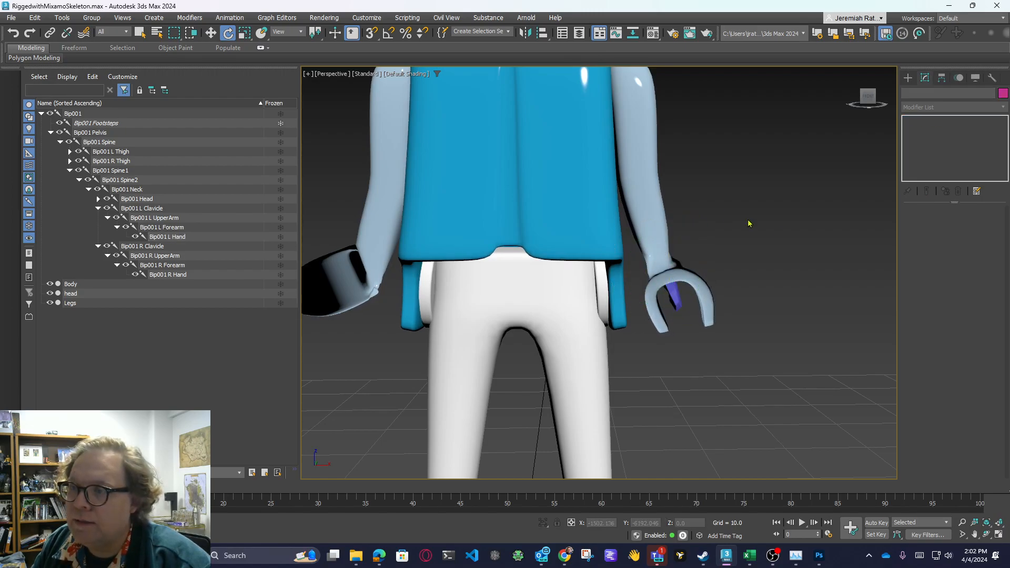
Open envelope editing in the Legs mesh's Skin modifier and select the Bip001 L Hand envelope.
middle_click_drag(747, 250, 792, 257)
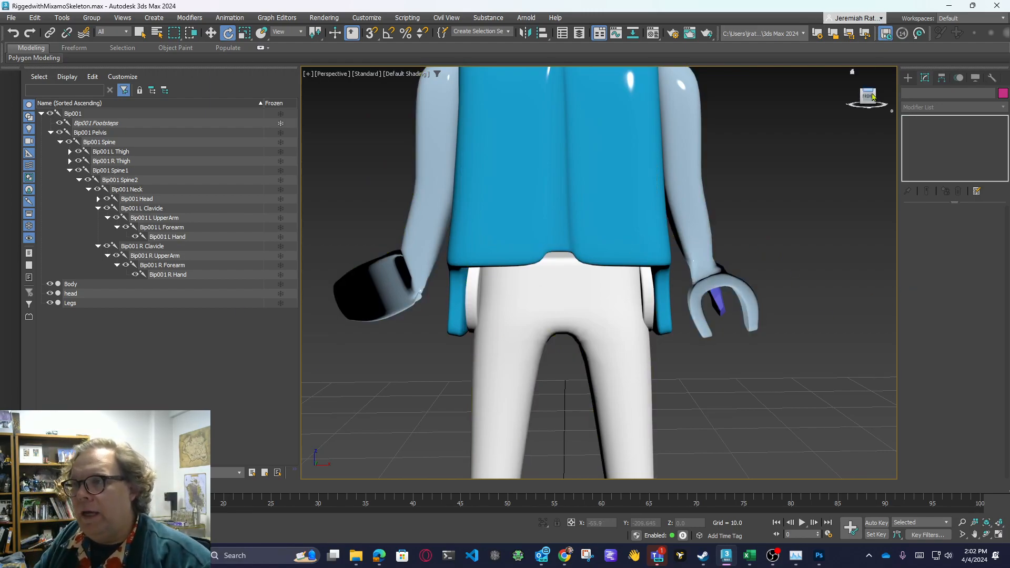
left_click_drag(866, 95, 836, 97)
middle_click_drag(631, 294, 717, 296, "alt")
left_click(715, 297)
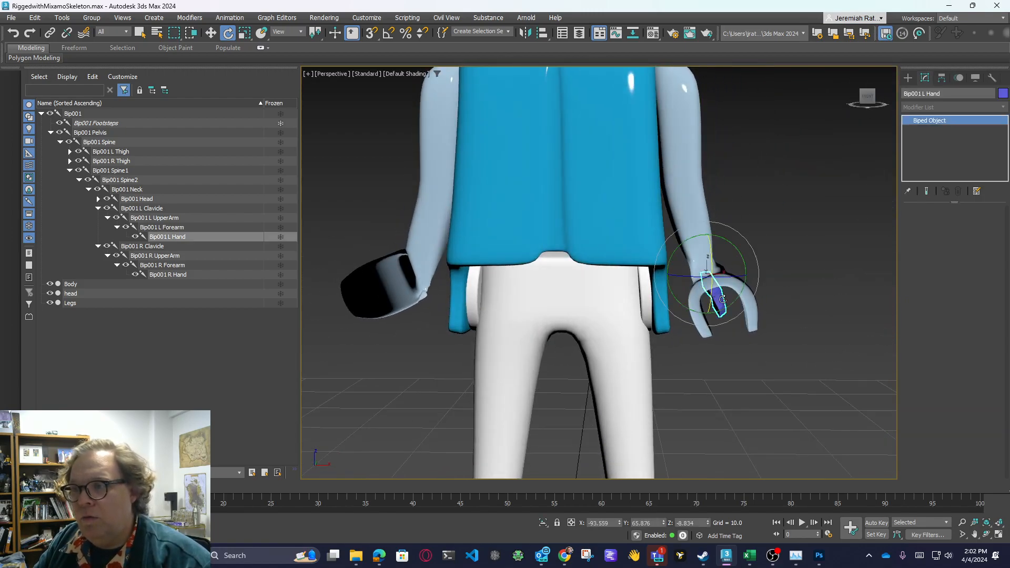
left_click(724, 284)
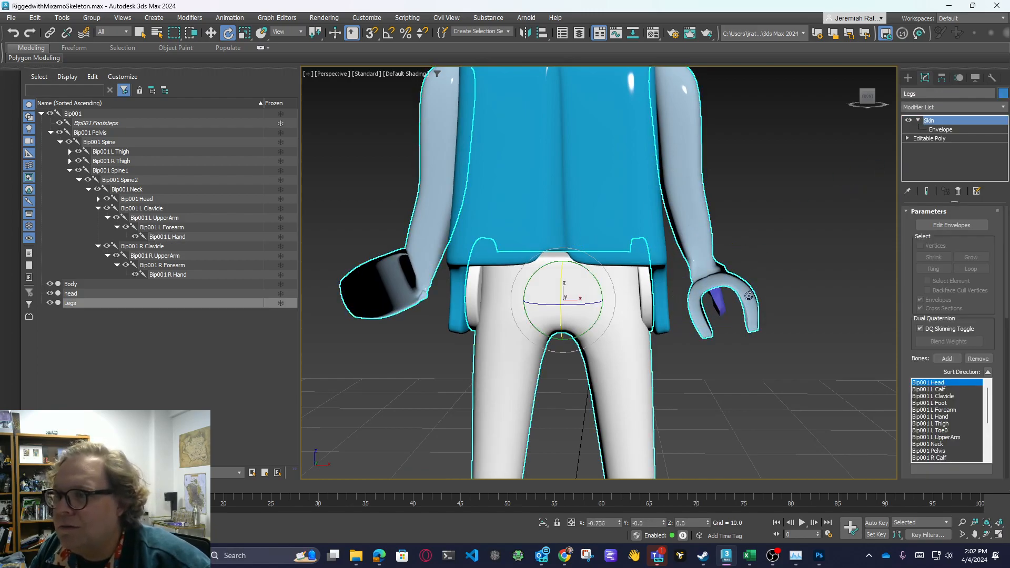
left_click(939, 130)
left_click(715, 284)
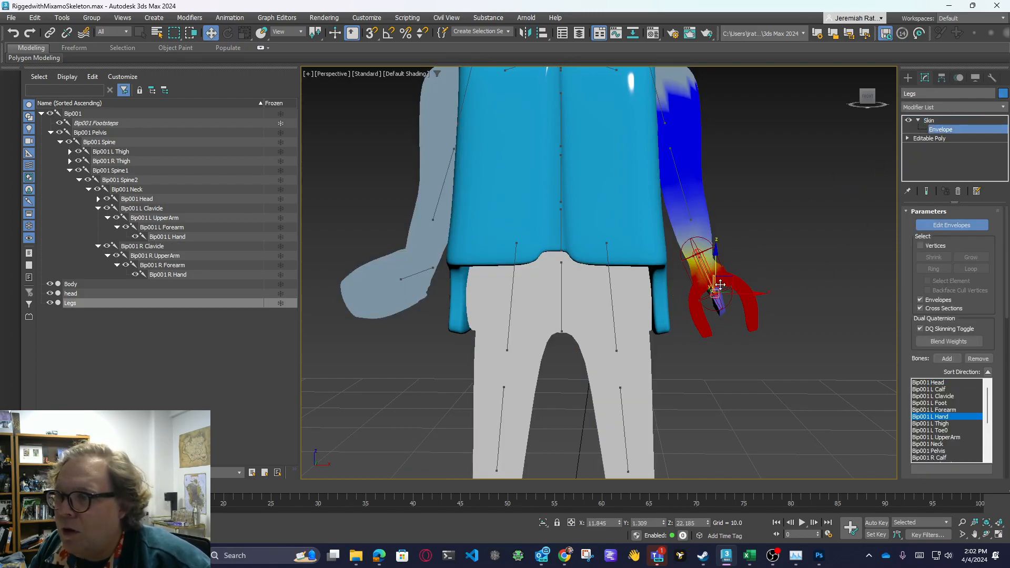
scroll(655, 308, "up", 5)
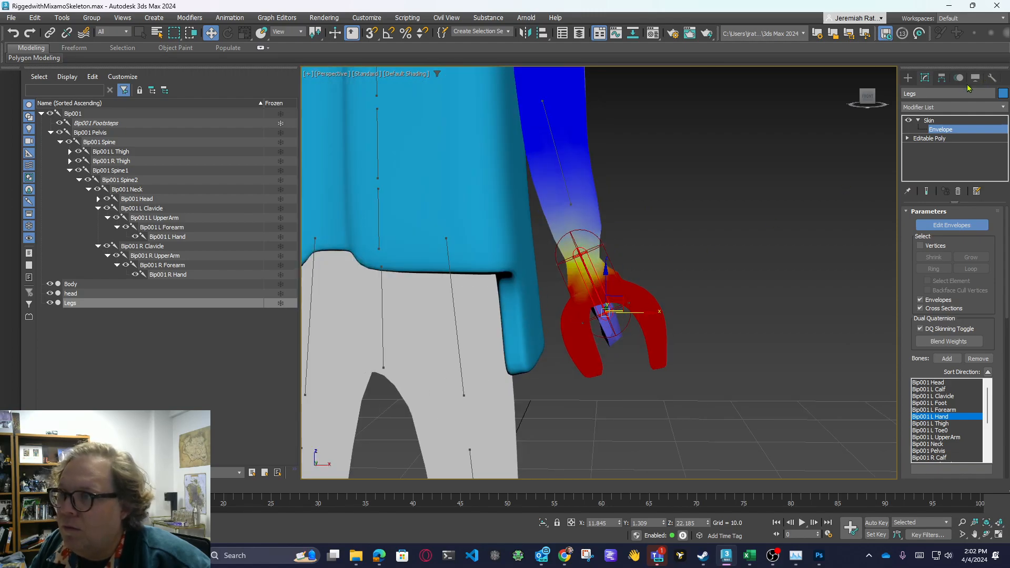
Move the wrist end of the left hand's envelope slightly to adjust its influence on the wrist.
mouse_move(867, 99)
left_mouse_down()
mouse_move(866, 113)
mouse_move(857, 108)
left_mouse_up()
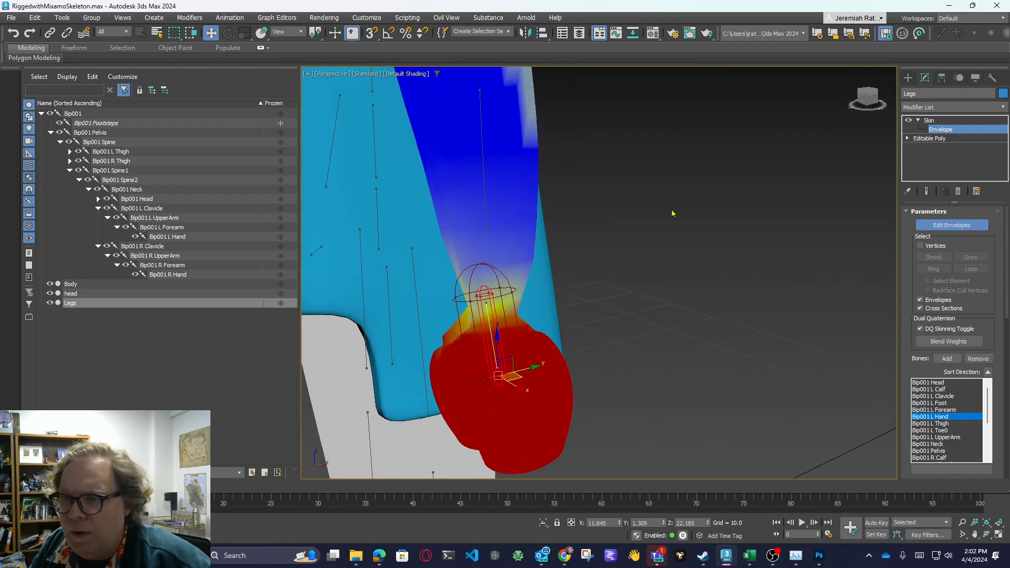
left_click(484, 296)
left_click_drag(516, 287, 496, 266)
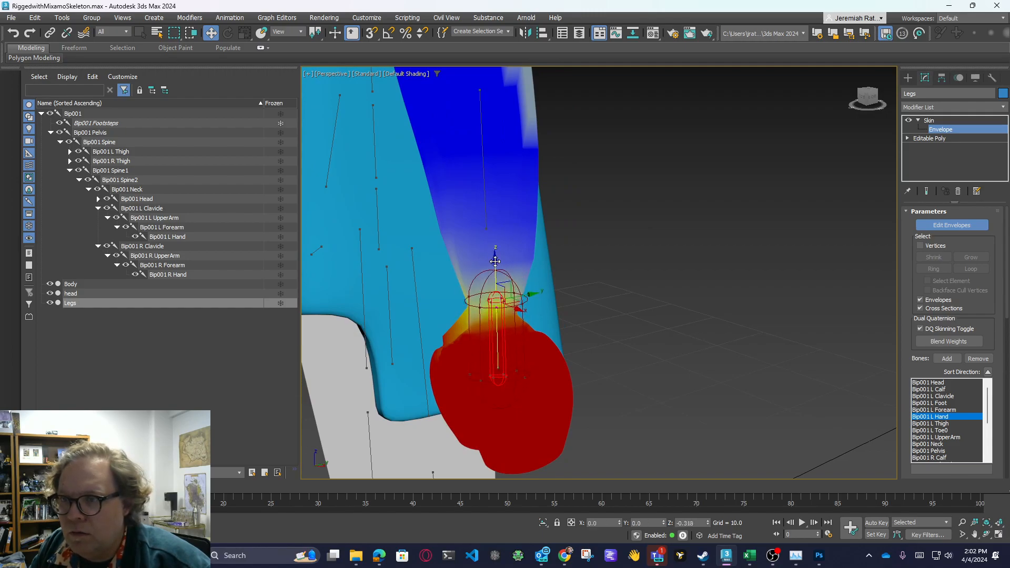
left_click(867, 98)
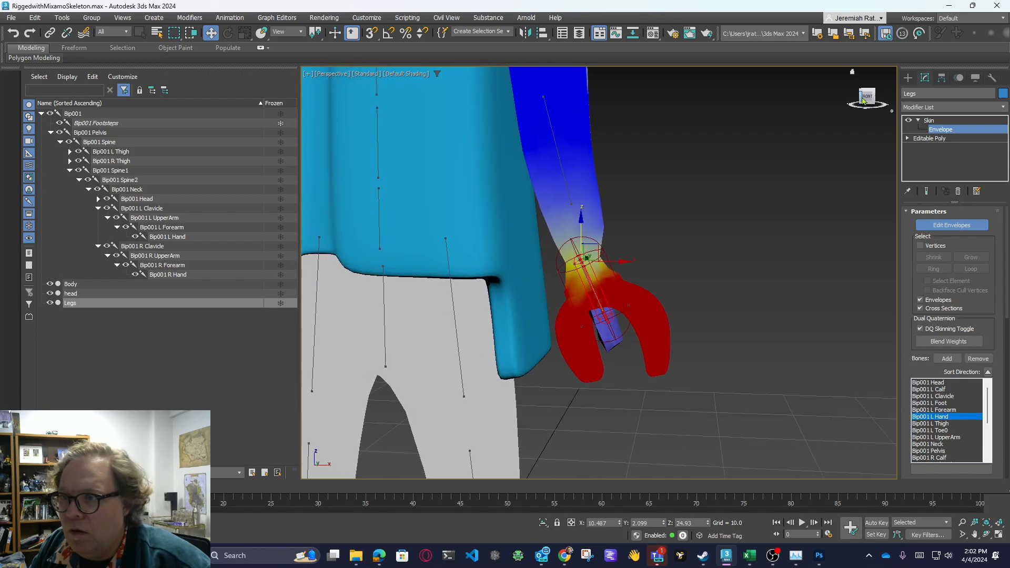